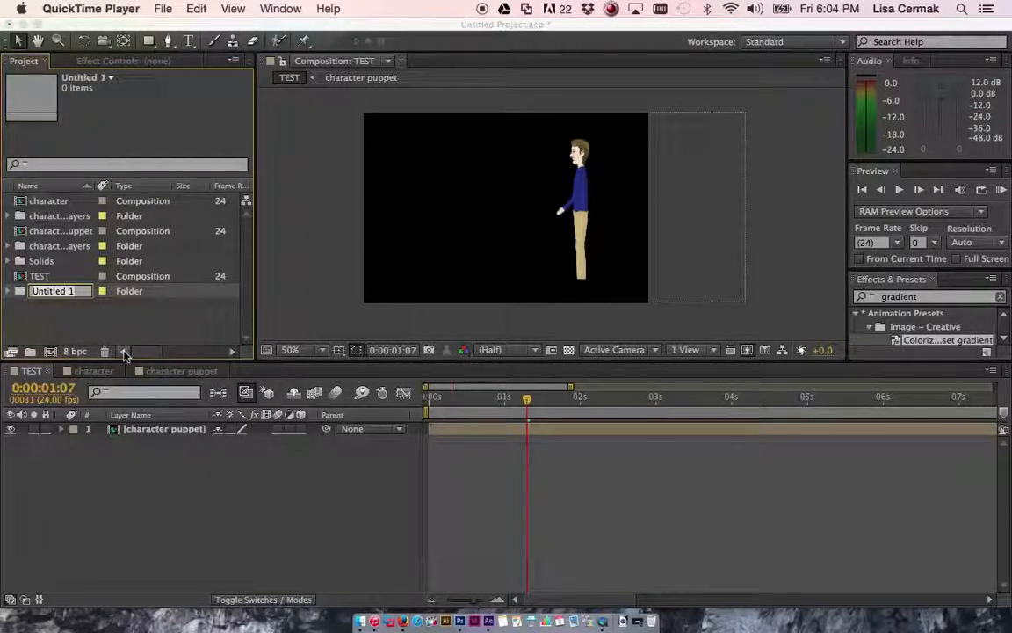
- Rename the new Untitled 1 project folder as BG elements
{"action": "left_click", "coordinate": [87, 293]}
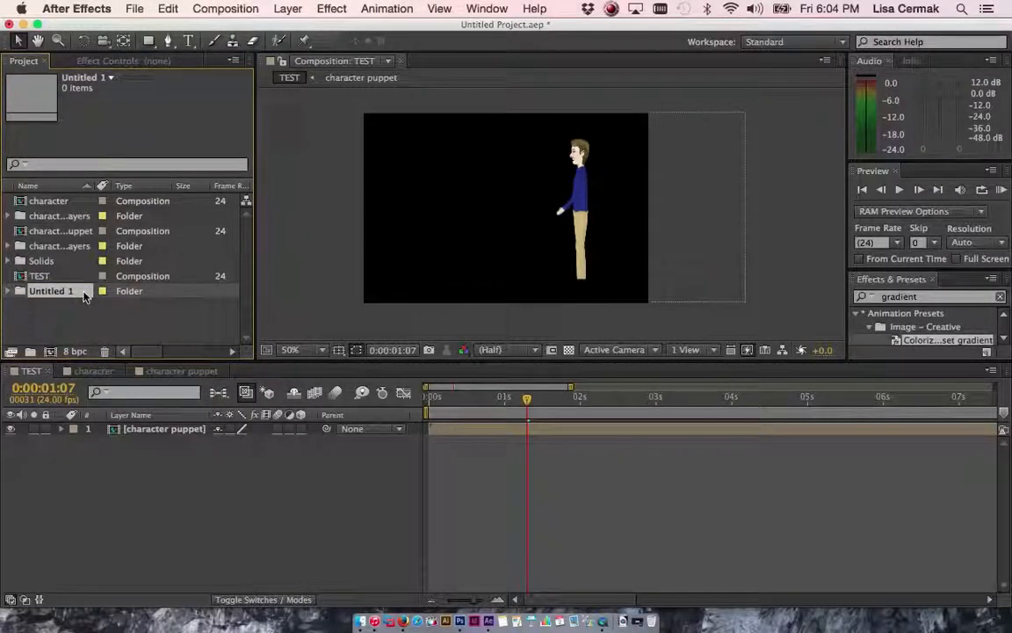
{"action": "right_click", "coordinate": [83, 296]}
{"action": "left_click", "coordinate": [132, 470]}
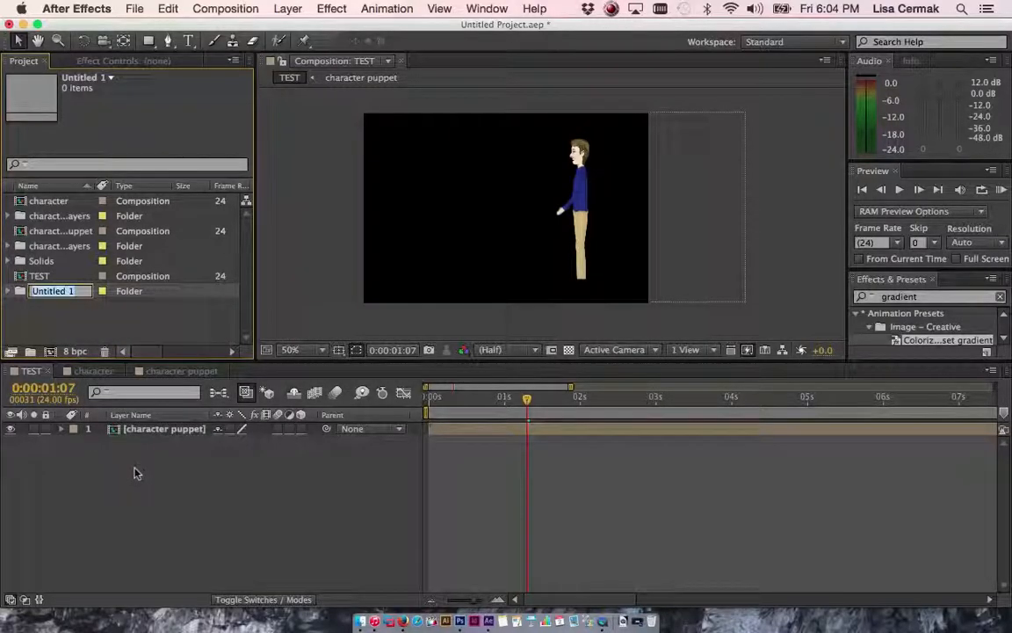
{"action": "type", "text": "BG"}
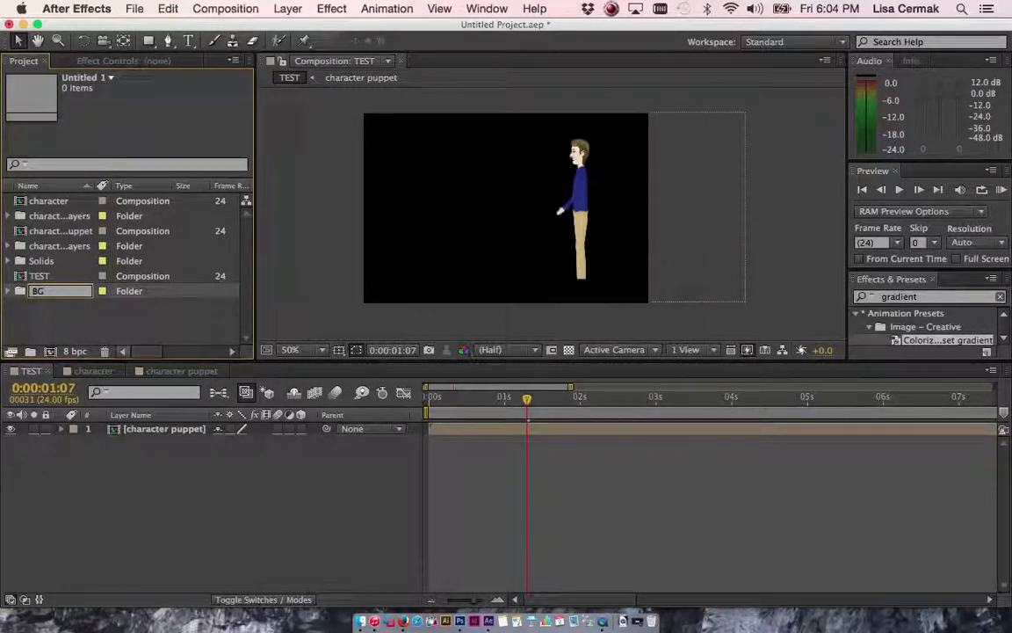
{"action": "type", "text": " elements"}
{"action": "key", "text": "Return"}
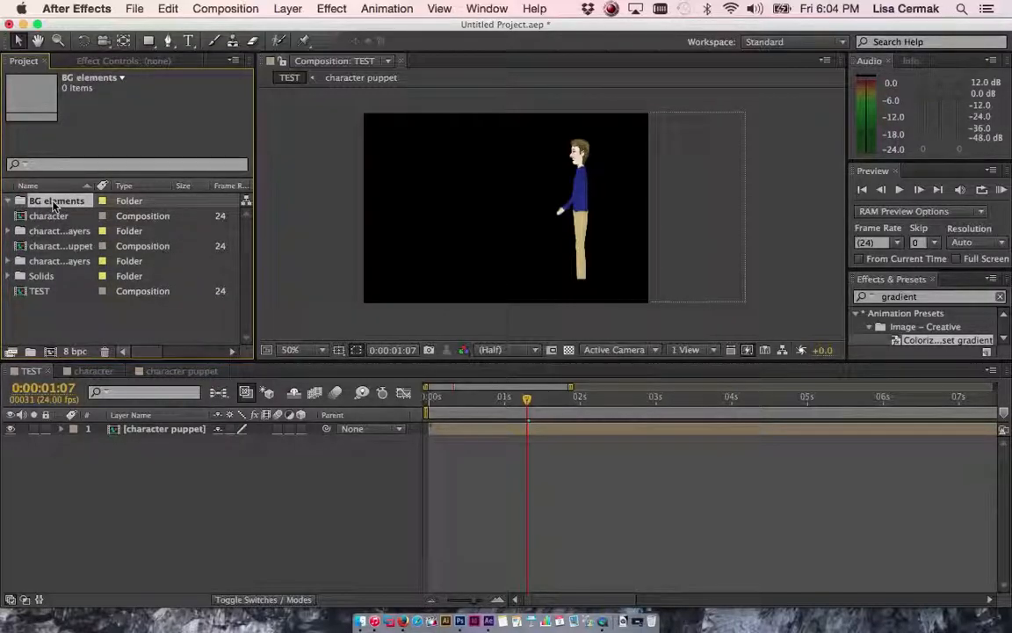
- Import wood floor.jpg, table.png, wall paper.jpg and couch.png from the Desktop into the project
{"action": "right_click", "coordinate": [52, 203]}
{"action": "left_click", "coordinate": [22, 341]}
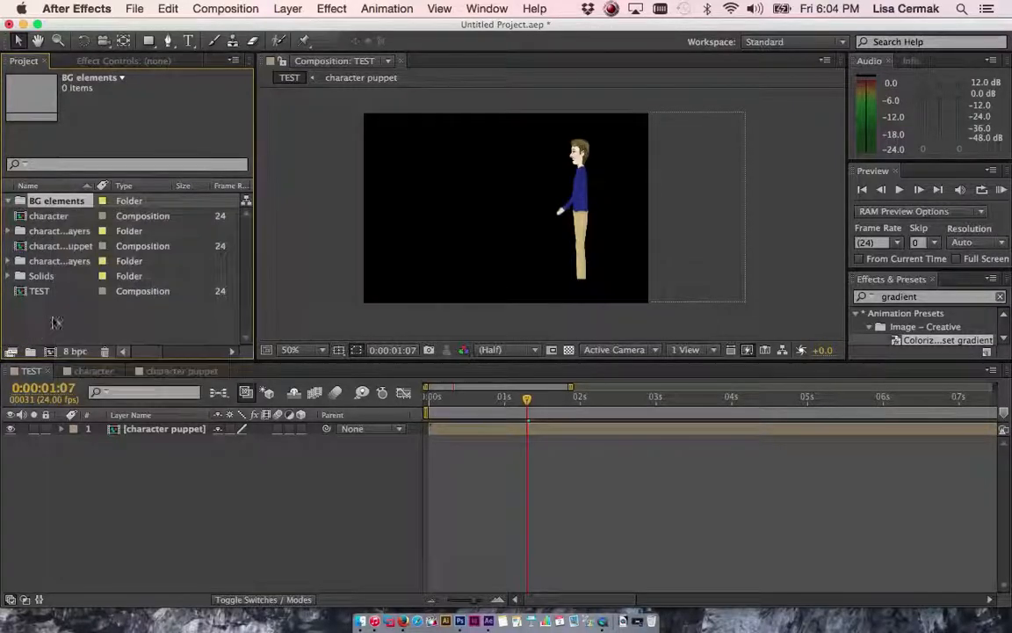
{"action": "right_click", "coordinate": [55, 321]}
{"action": "mouse_move", "coordinate": [112, 378]}
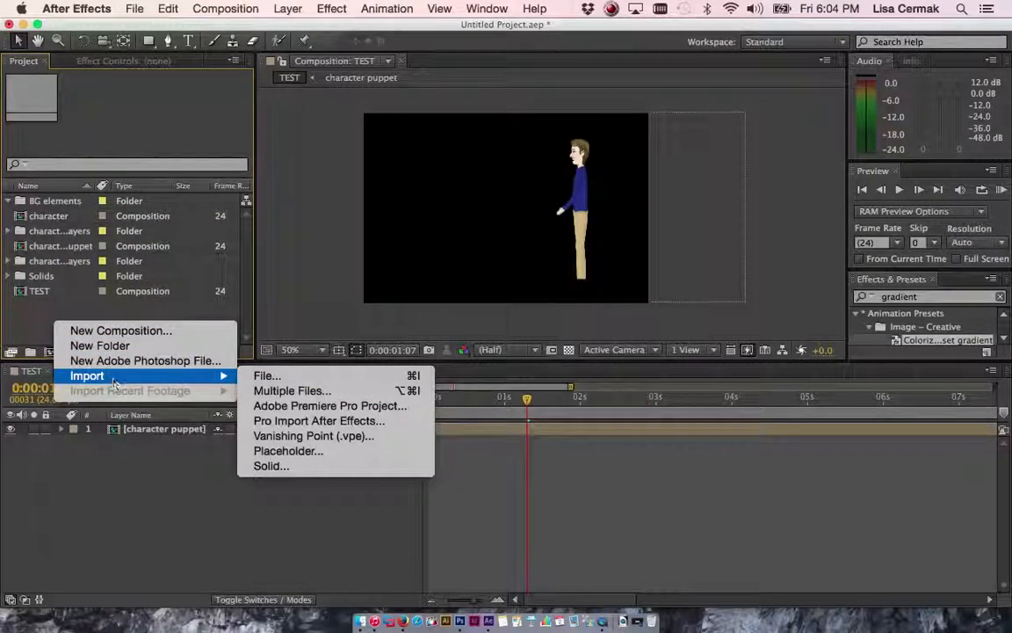
{"action": "left_click", "coordinate": [267, 375]}
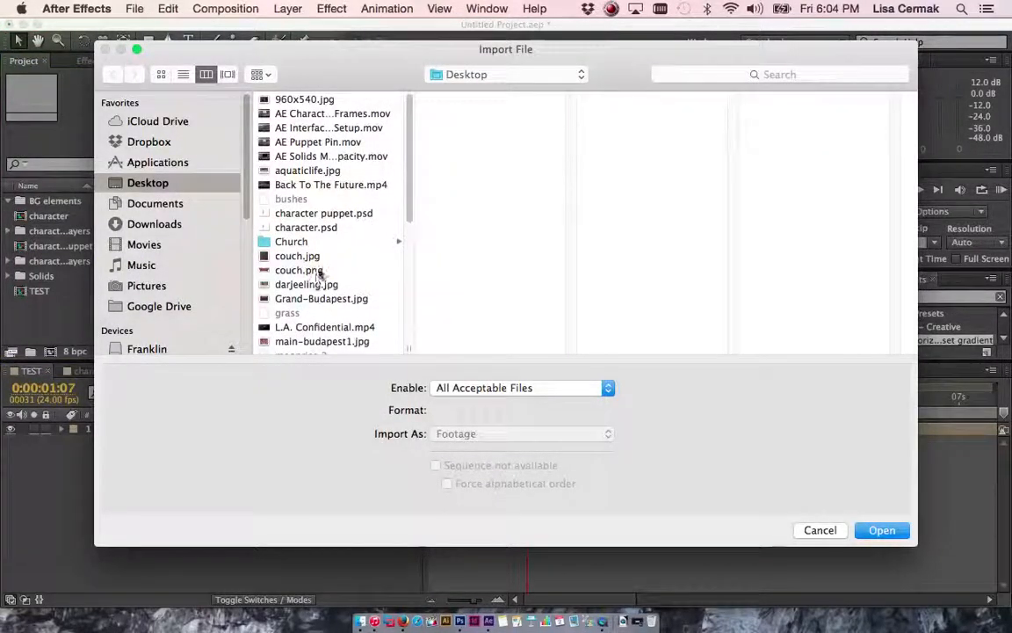
{"action": "left_click_drag", "start_coordinate": [410, 118], "coordinate": [429, 258]}
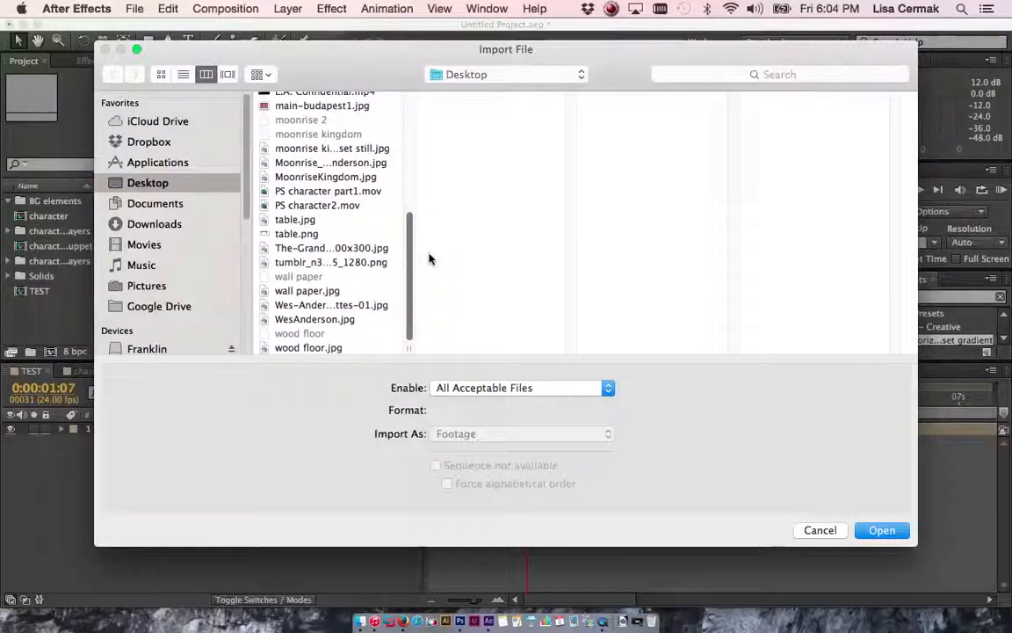
{"action": "left_click", "coordinate": [304, 349]}
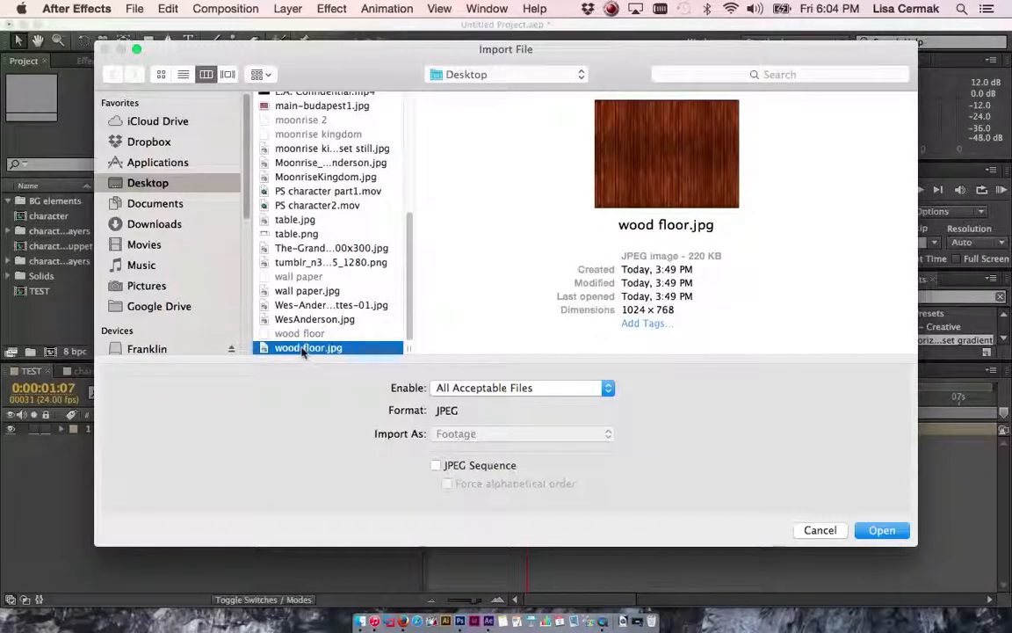
{"action": "left_click", "coordinate": [297, 233], "text": "super"}
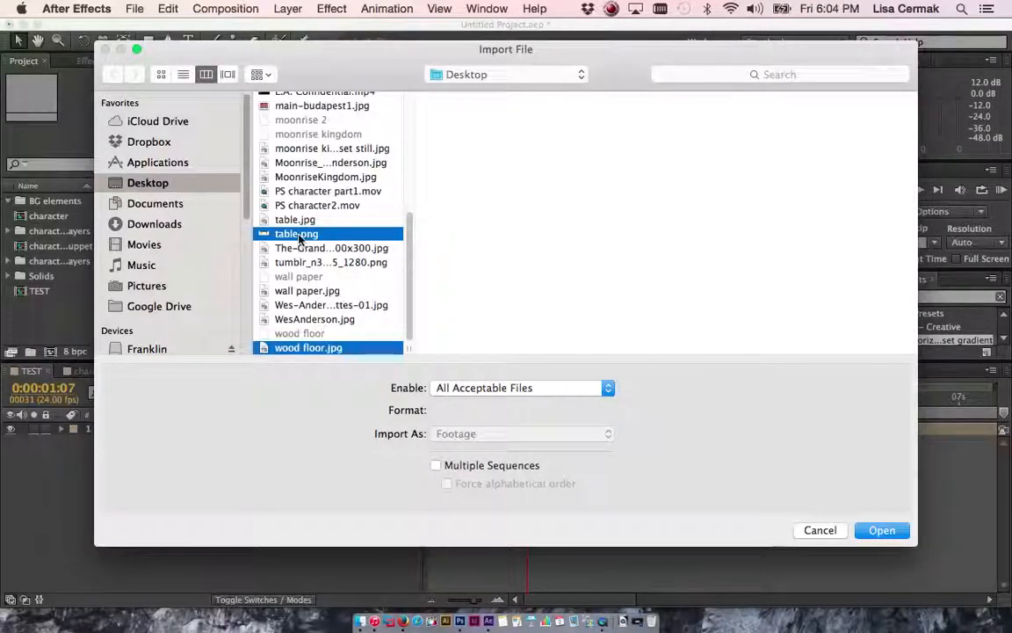
{"action": "left_click", "coordinate": [299, 291], "text": "super"}
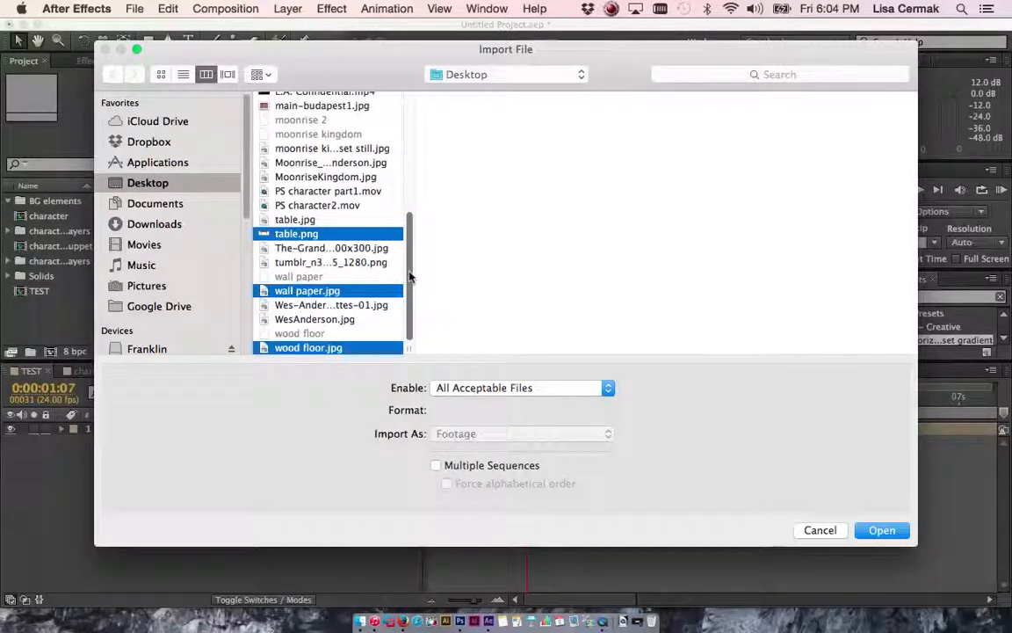
{"action": "left_click_drag", "start_coordinate": [409, 277], "coordinate": [406, 138]}
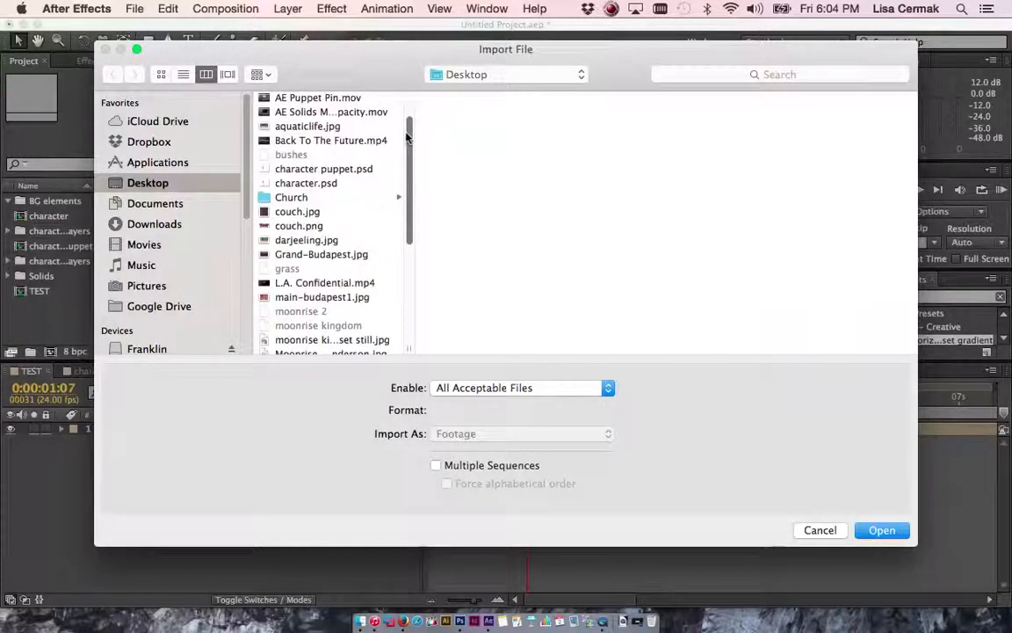
{"action": "left_click", "coordinate": [295, 227]}
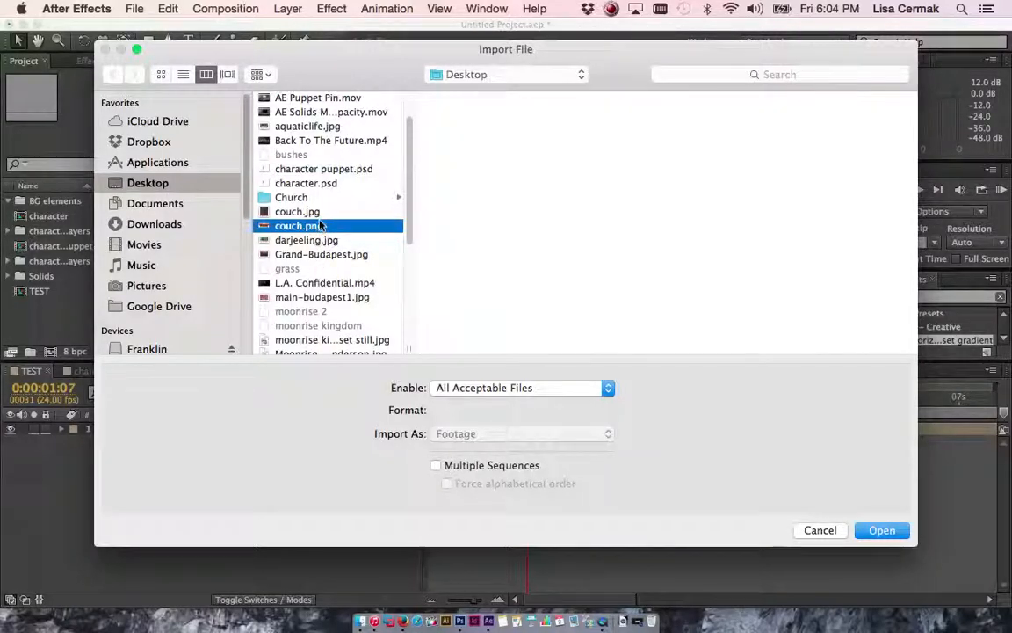
{"action": "left_click", "coordinate": [882, 530]}
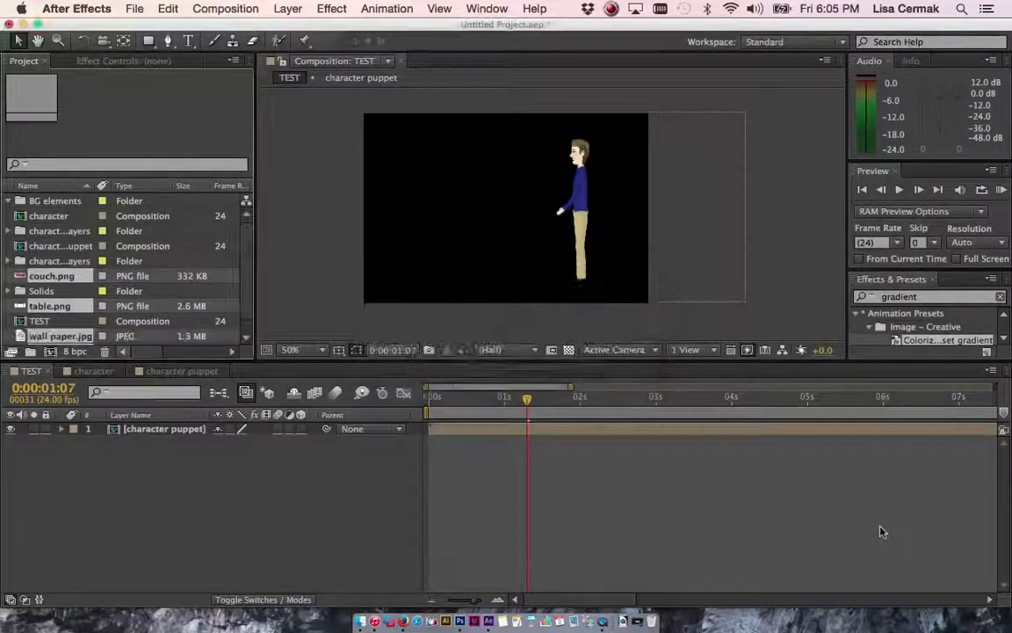
- Move the four imported image files into the BG elements folder
{"action": "left_click", "coordinate": [75, 458]}
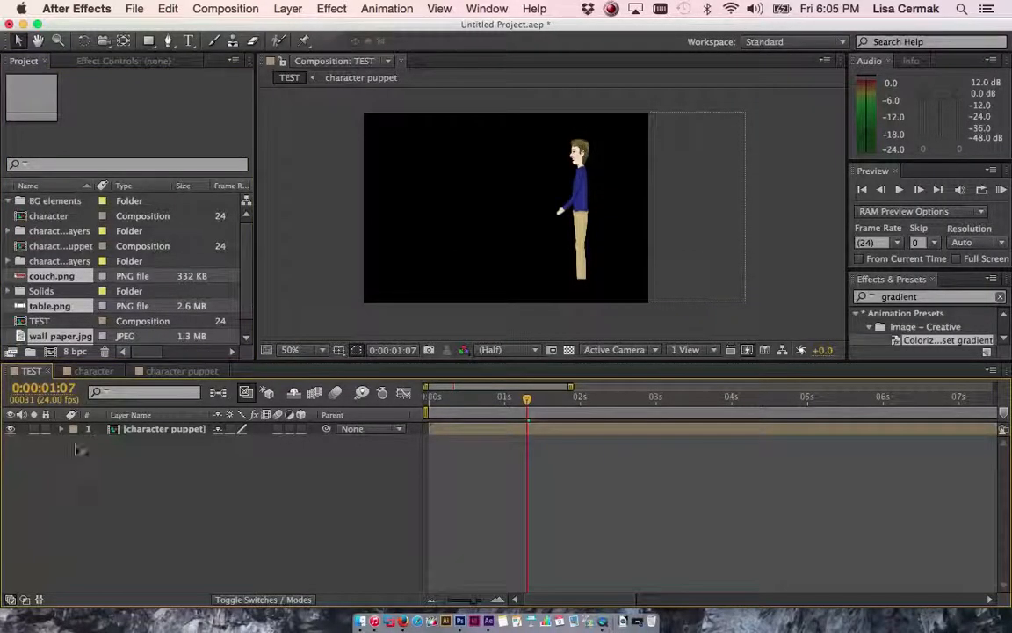
{"action": "left_click_drag", "start_coordinate": [75, 337], "coordinate": [76, 340]}
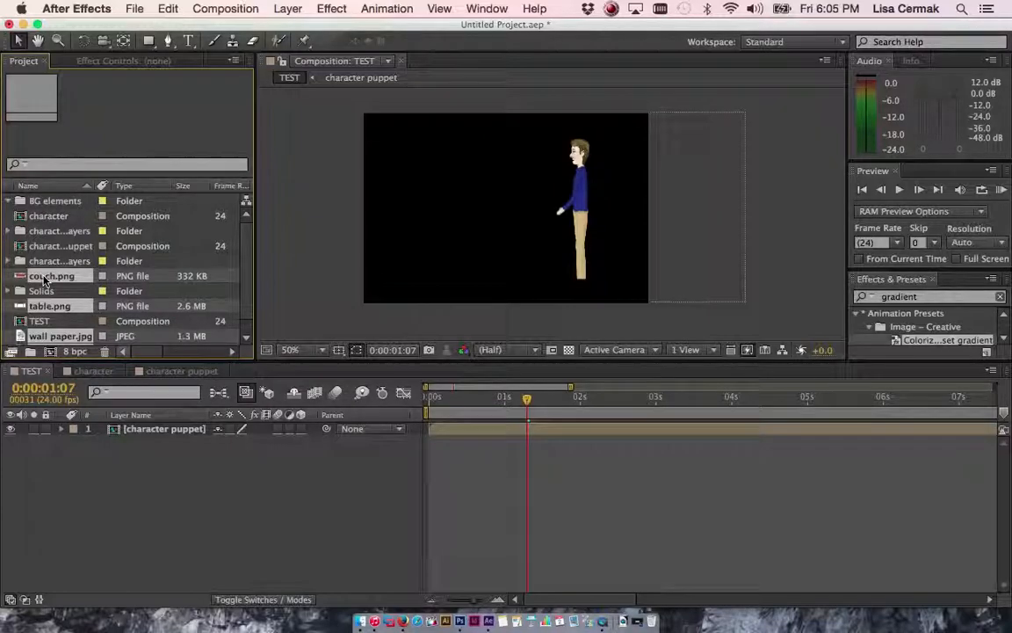
{"action": "left_click_drag", "start_coordinate": [43, 280], "coordinate": [47, 203]}
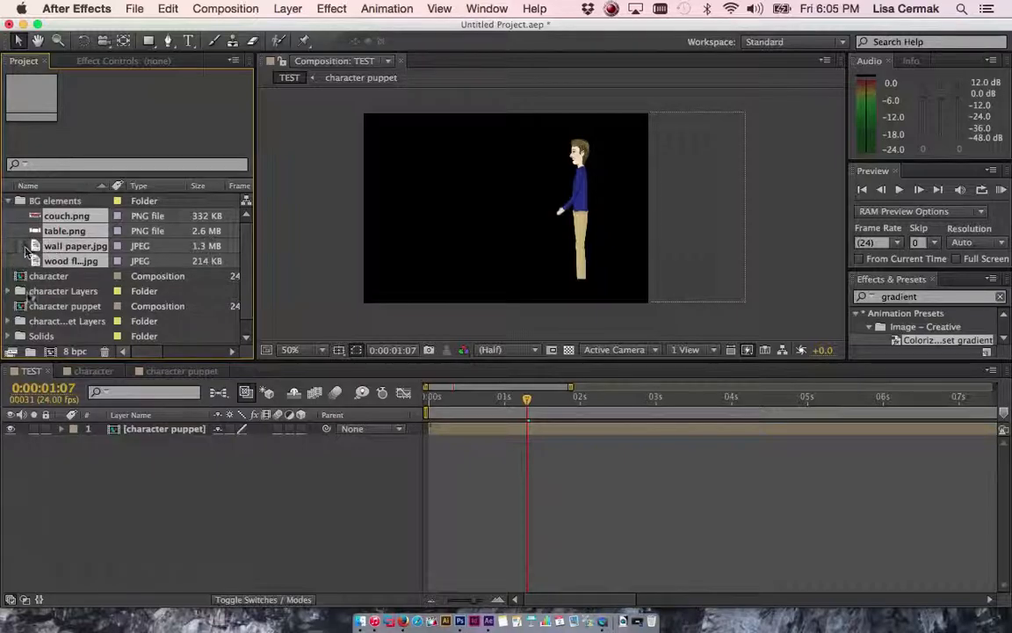
- Add wall paper.jpg to the TEST composition as a layer beneath the character puppet
{"action": "left_click", "coordinate": [53, 291]}
{"action": "left_click", "coordinate": [49, 246]}
{"action": "left_click_drag", "start_coordinate": [66, 299], "coordinate": [94, 475]}
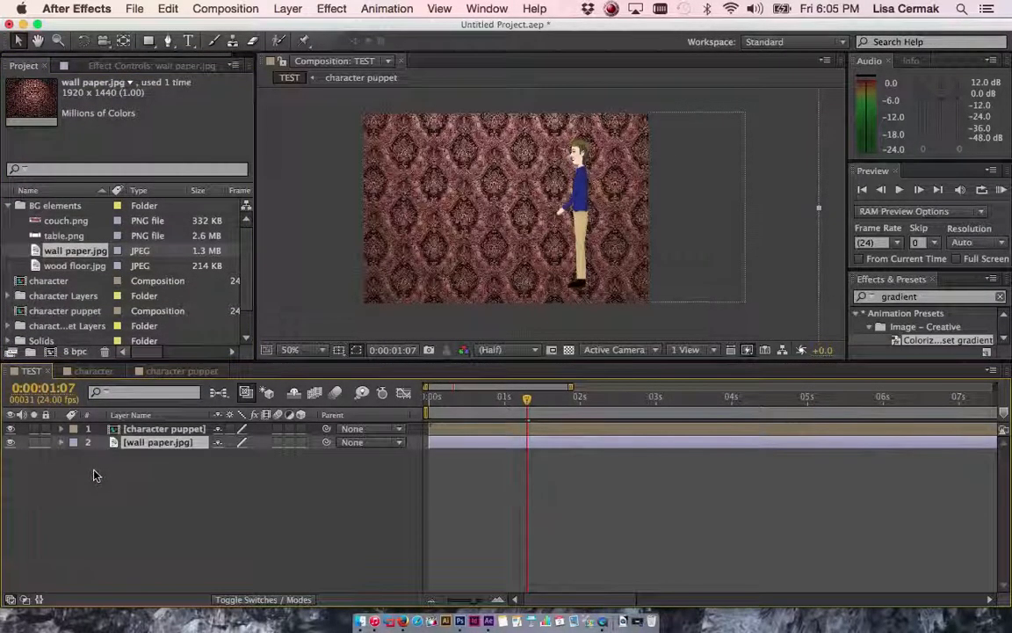
- Scale down the wallpaper layer, widen it and position it so it fills the composition frame
{"action": "left_click_drag", "start_coordinate": [504, 243], "coordinate": [437, 318]}
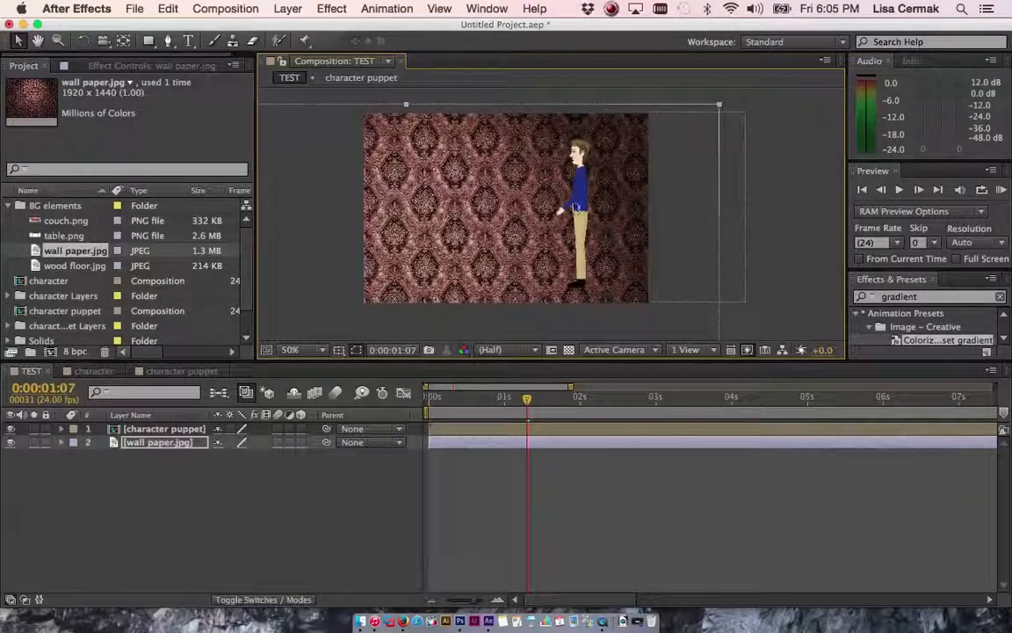
{"action": "left_click_drag", "start_coordinate": [720, 104], "coordinate": [530, 125]}
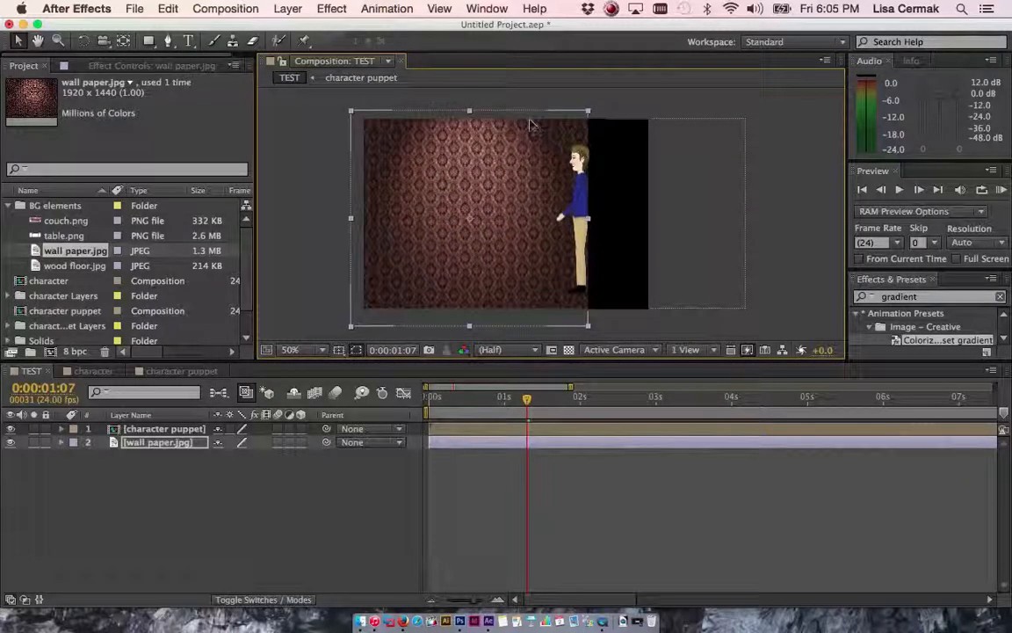
{"action": "left_click_drag", "start_coordinate": [591, 222], "coordinate": [645, 219]}
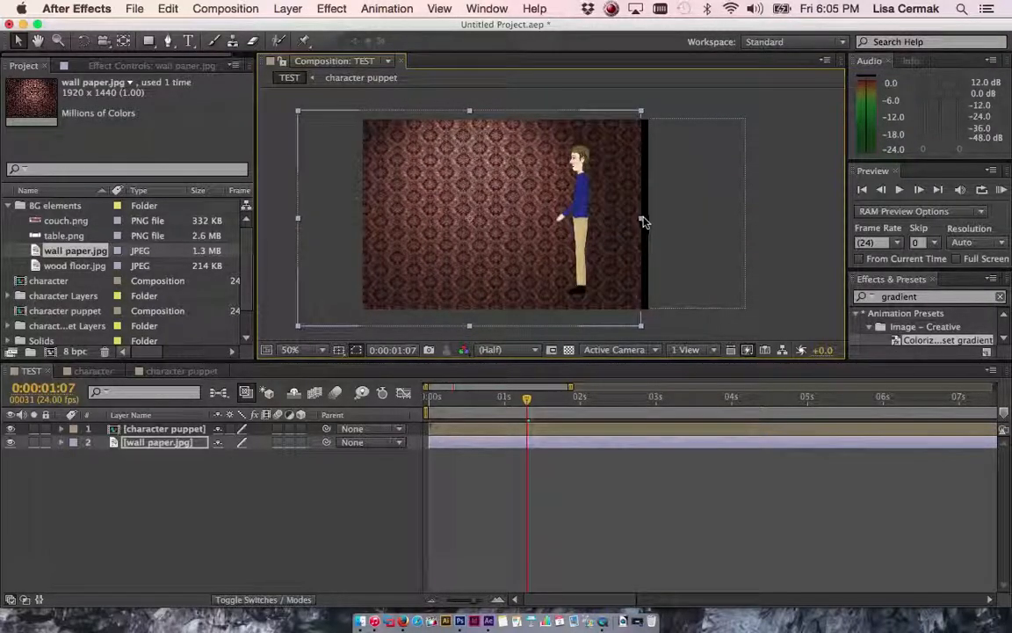
{"action": "left_click_drag", "start_coordinate": [533, 225], "coordinate": [561, 210]}
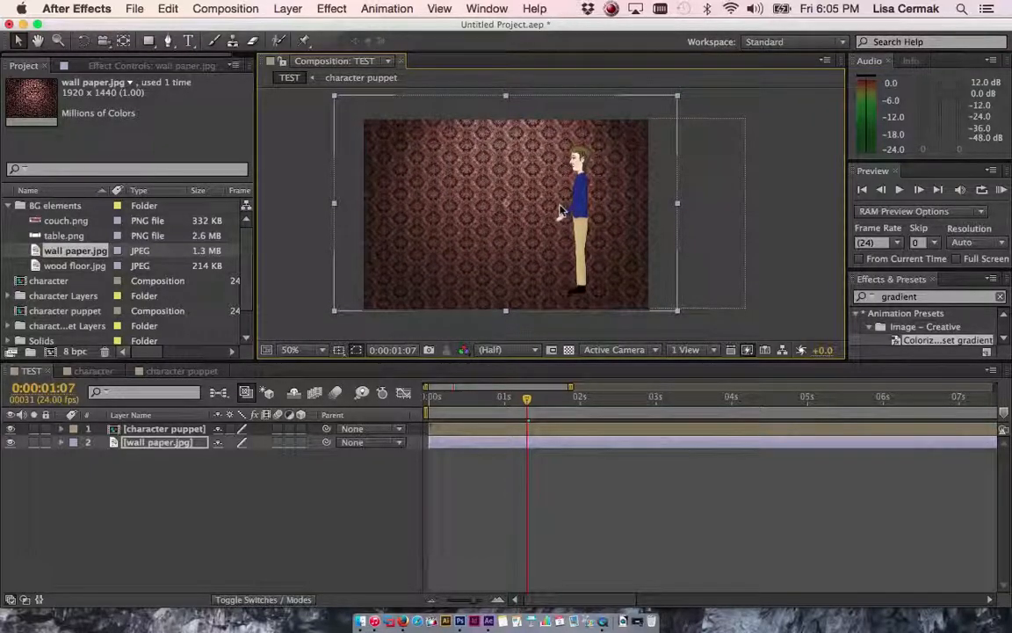
{"action": "left_click", "coordinate": [314, 317]}
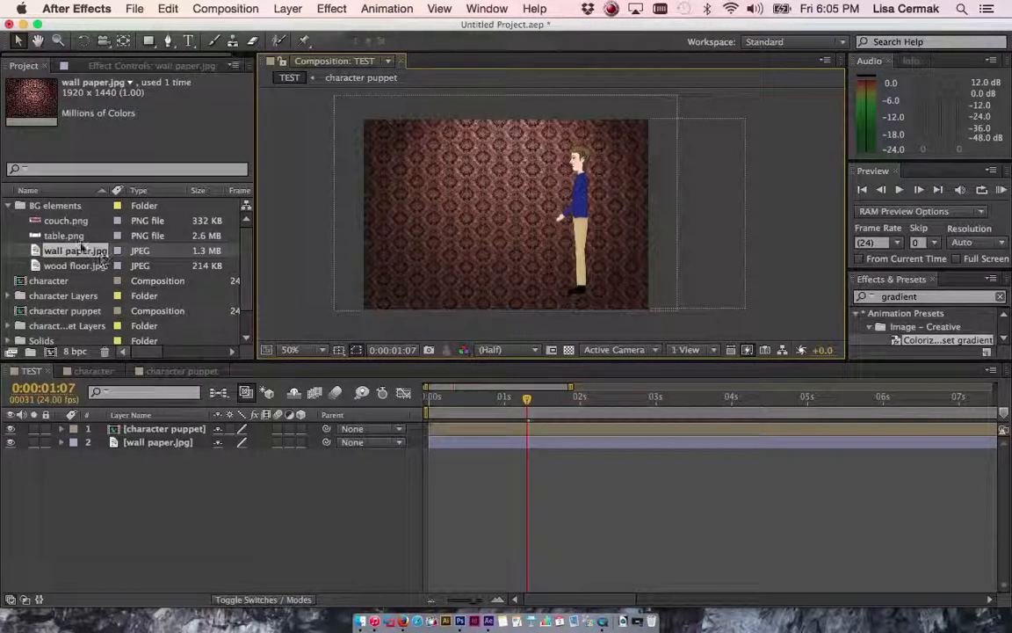
- Add couch.png between the character puppet and wallpaper layers and move the couch slightly lower in the frame
{"action": "left_click", "coordinate": [65, 223]}
{"action": "left_click_drag", "start_coordinate": [65, 230], "coordinate": [111, 439]}
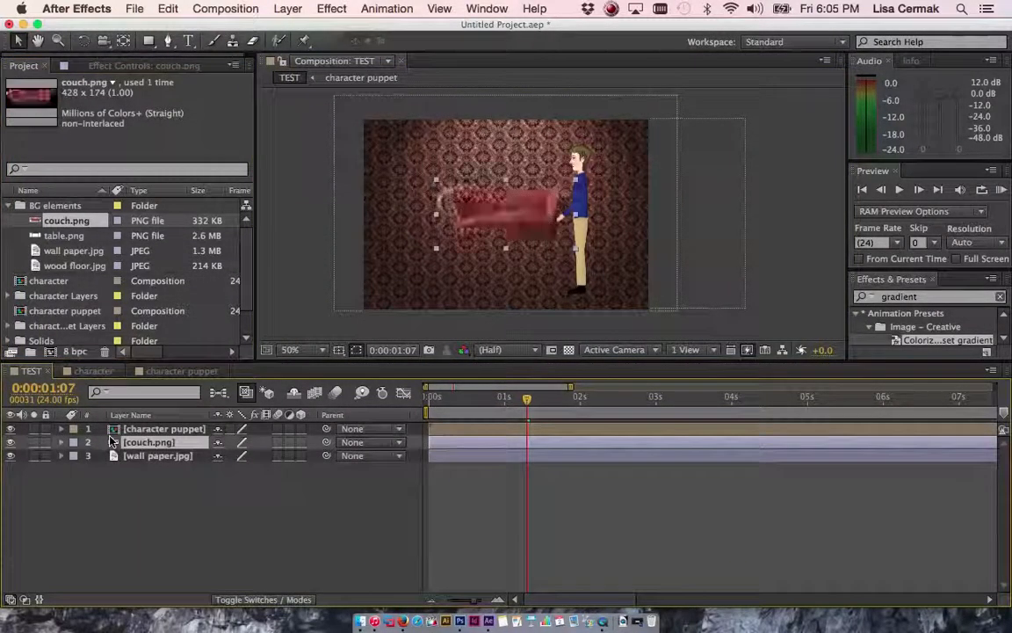
{"action": "mouse_move", "coordinate": [531, 225]}
{"action": "left_mouse_down"}
{"action": "mouse_move", "coordinate": [522, 237]}
{"action": "mouse_move", "coordinate": [538, 246]}
{"action": "left_mouse_up"}
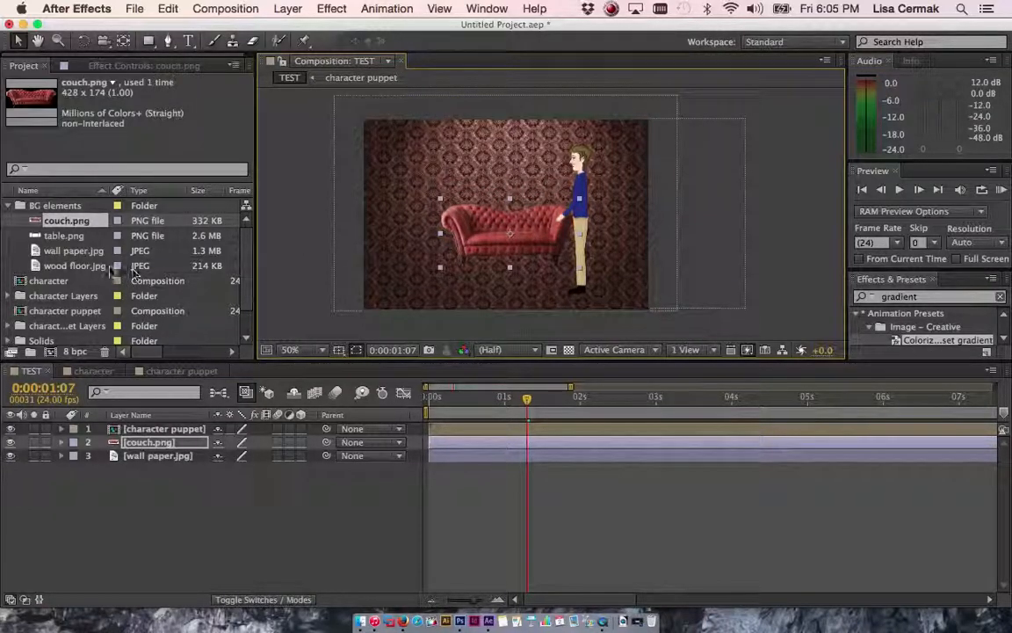
- Add table.png as the topmost layer, shrink it and place it in front of the couch
{"action": "left_click", "coordinate": [60, 235]}
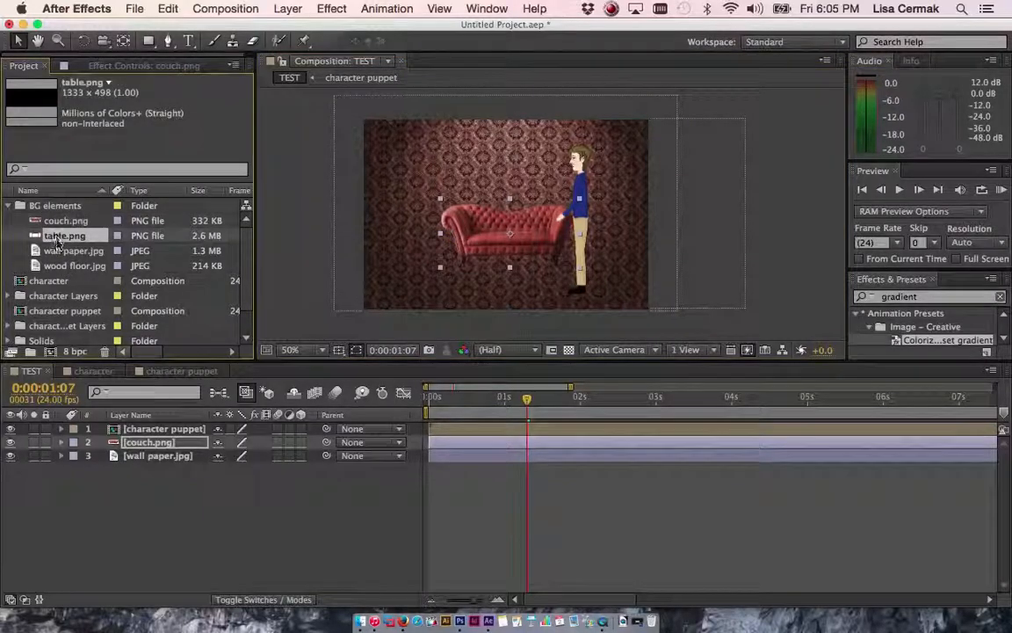
{"action": "left_click_drag", "start_coordinate": [137, 367], "coordinate": [155, 429]}
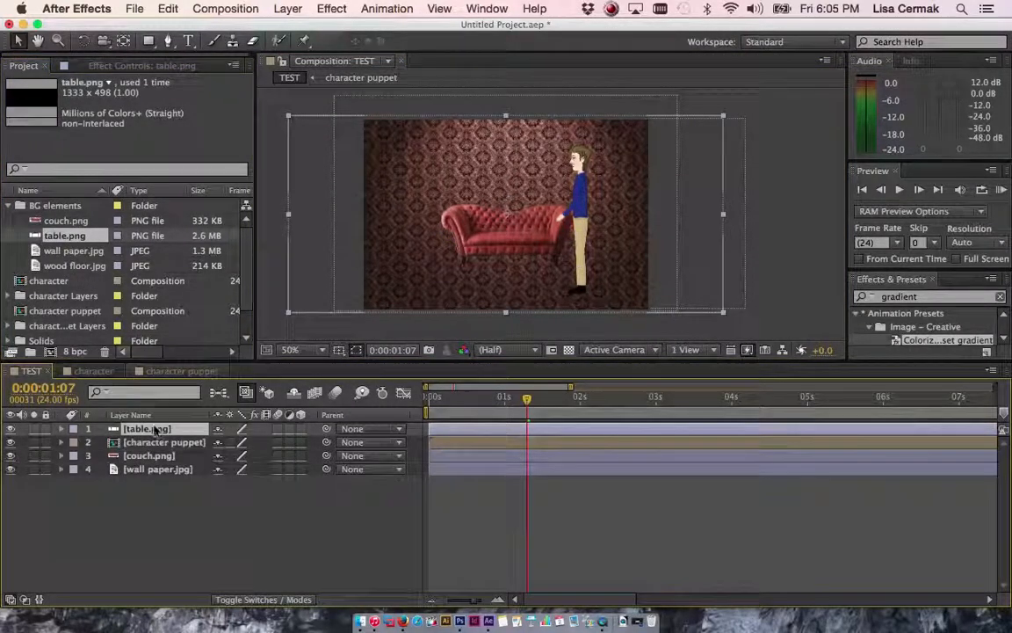
{"action": "left_click_drag", "start_coordinate": [723, 115], "coordinate": [545, 254]}
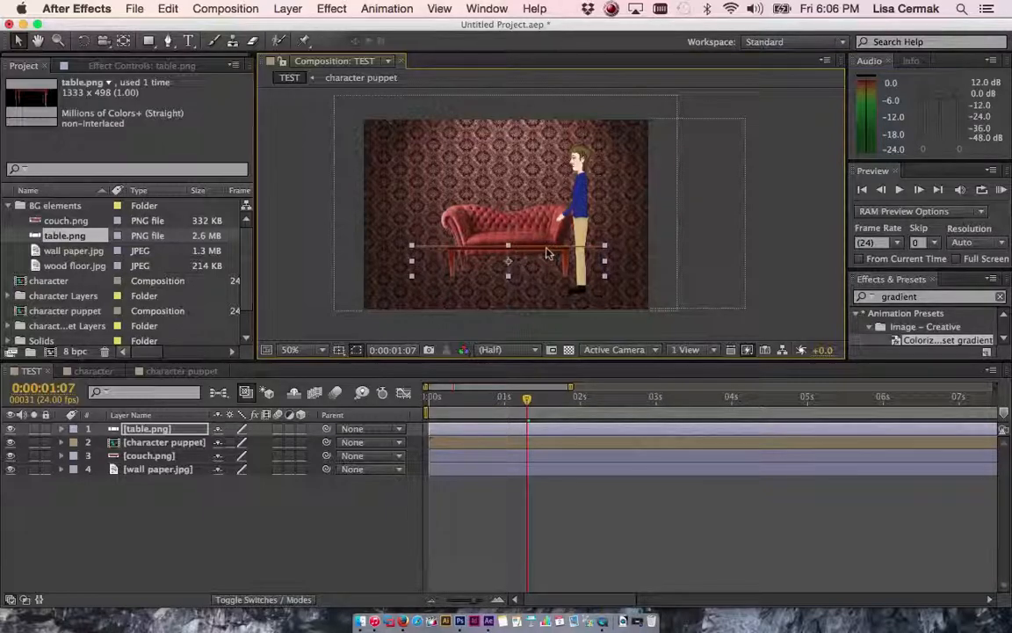
- Scale down the character puppet and reposition it beside the couch's right end
{"action": "left_click", "coordinate": [204, 443]}
{"action": "left_click_drag", "start_coordinate": [745, 119], "coordinate": [708, 149]}
{"action": "mouse_move", "coordinate": [592, 195]}
{"action": "left_mouse_down"}
{"action": "mouse_move", "coordinate": [515, 205]}
{"action": "mouse_move", "coordinate": [580, 198]}
{"action": "left_mouse_up"}
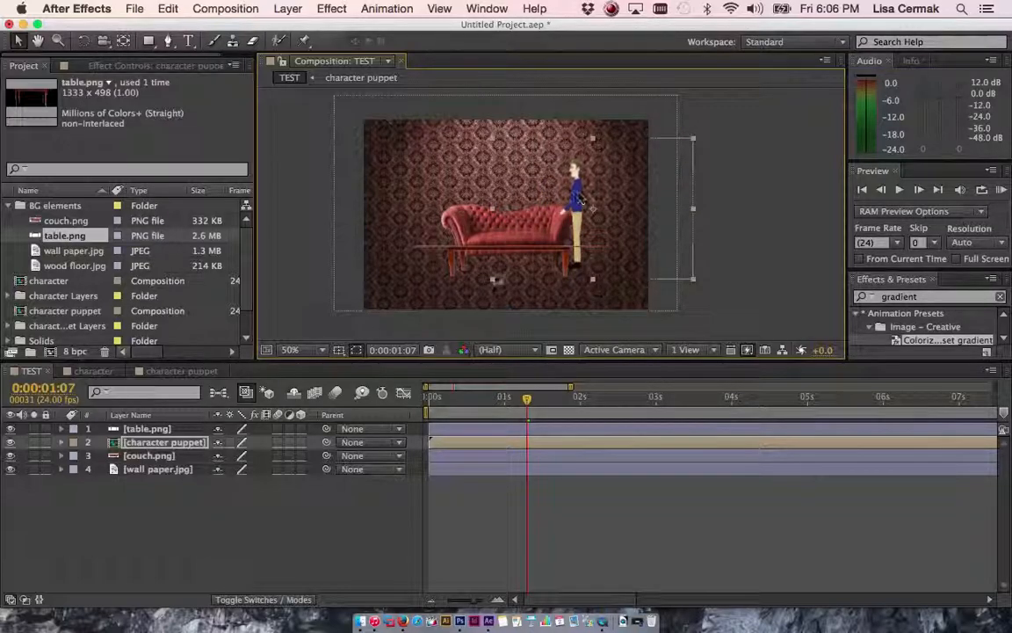
- Narrow the table layer to about the width of the couch
{"action": "left_click", "coordinate": [528, 233]}
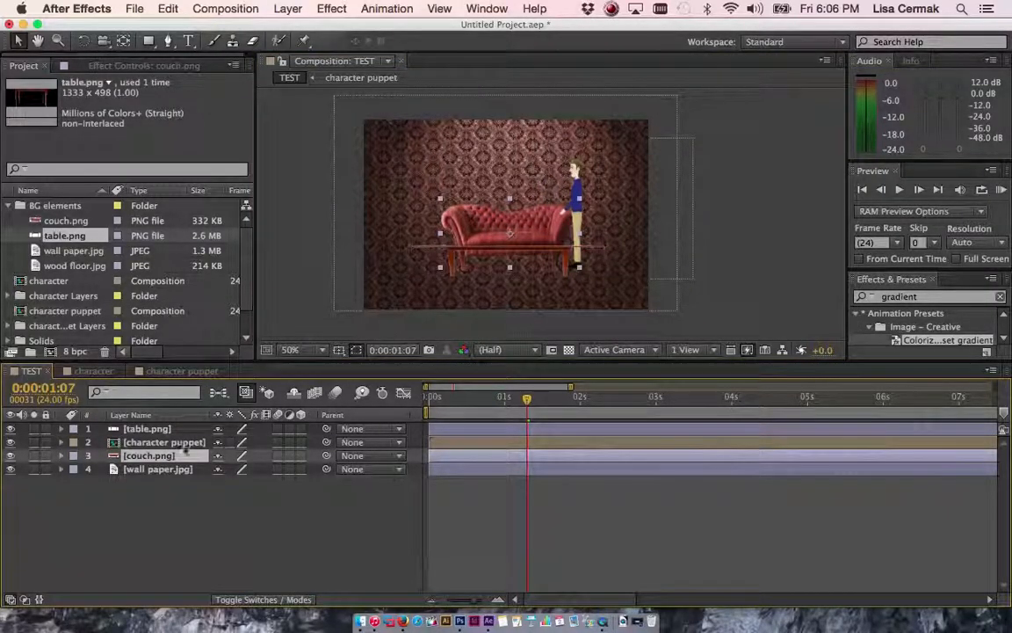
{"action": "left_click", "coordinate": [148, 429]}
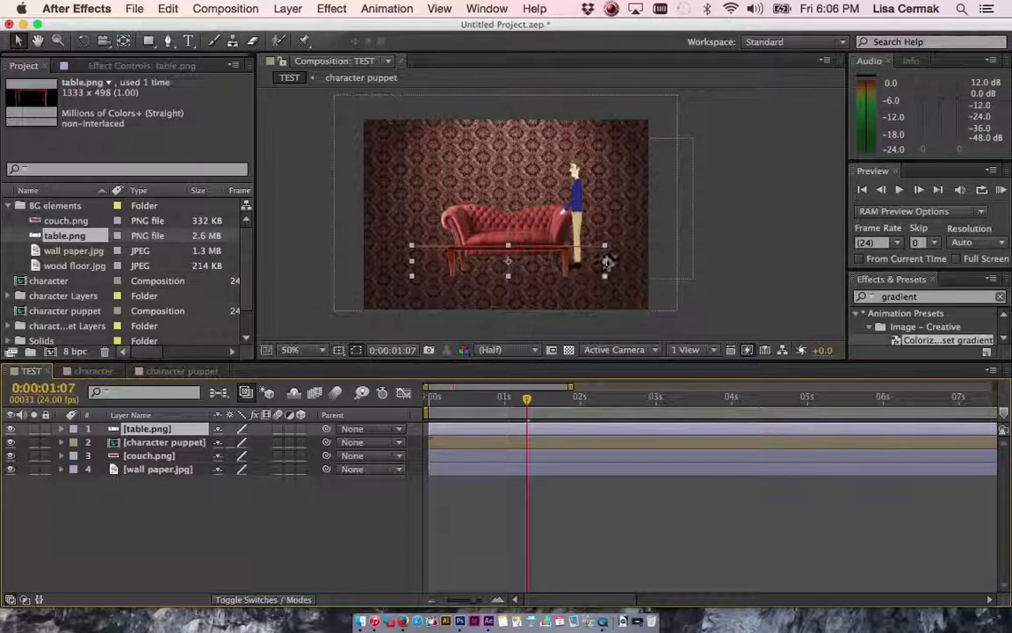
{"action": "left_click_drag", "start_coordinate": [606, 262], "coordinate": [579, 262]}
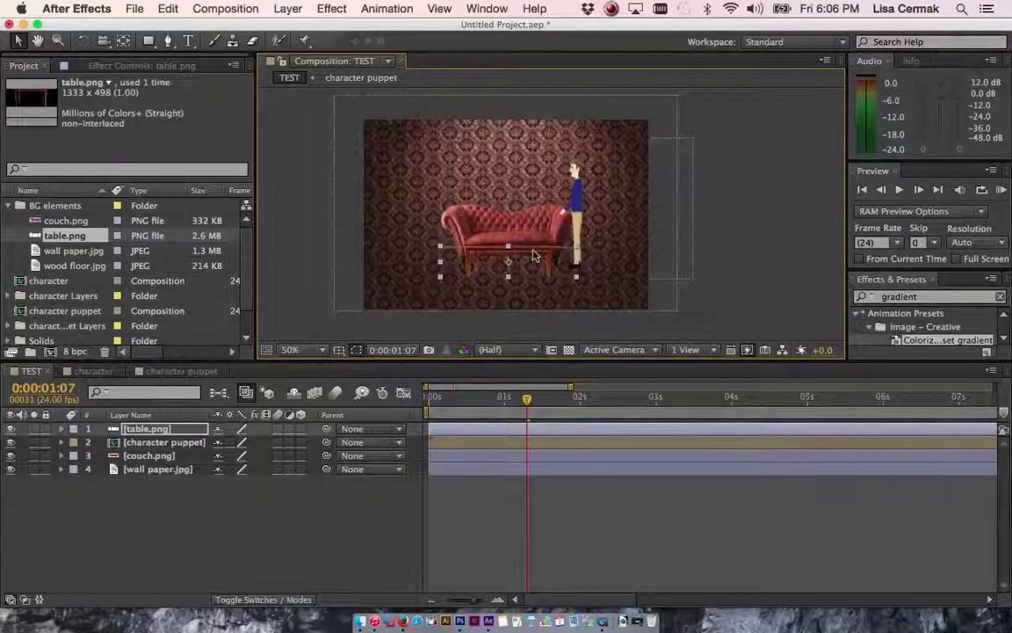
- Add wood floor.jpg to the composition between the couch and wallpaper layers
{"action": "left_click", "coordinate": [63, 266]}
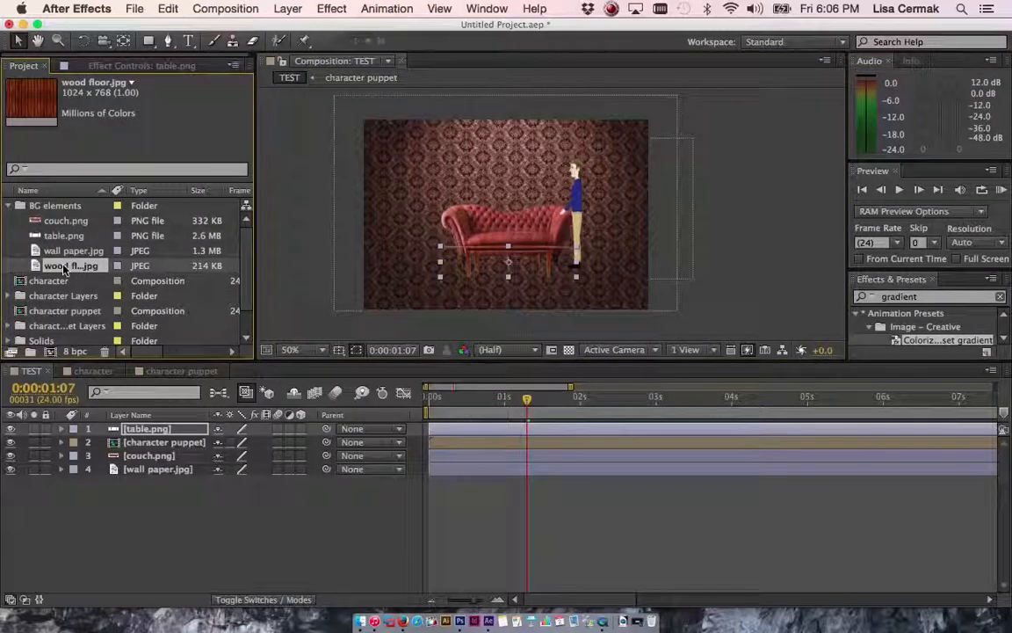
{"action": "left_click_drag", "start_coordinate": [130, 411], "coordinate": [136, 464]}
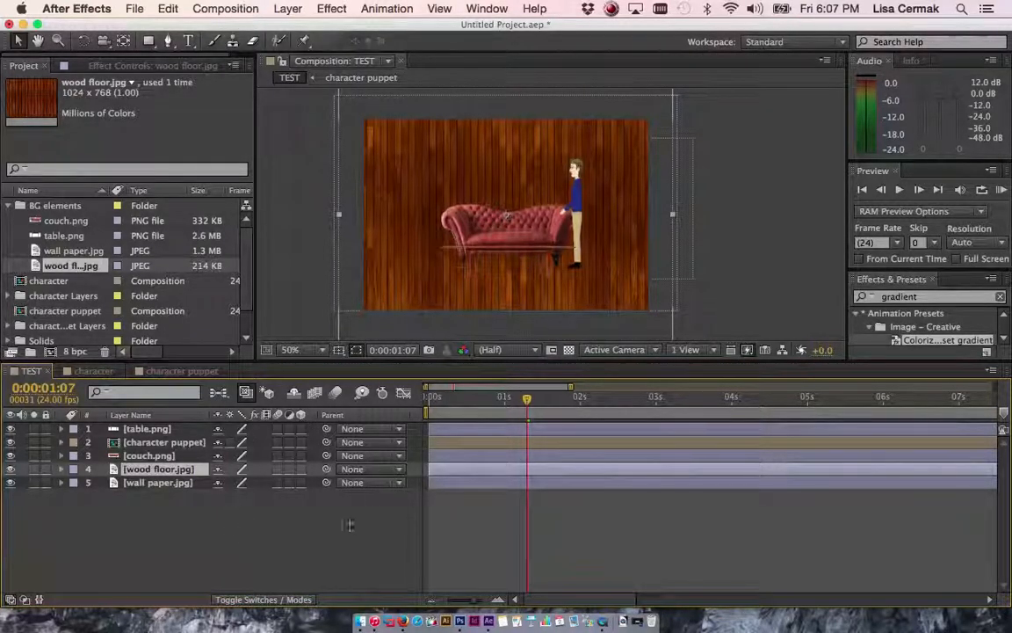
- Turn on the 3D switch for the table, character puppet, couch, wood floor and wallpaper layers
{"action": "left_click", "coordinate": [302, 431]}
{"action": "left_click", "coordinate": [301, 443]}
{"action": "left_click", "coordinate": [301, 457]}
{"action": "left_click", "coordinate": [302, 469]}
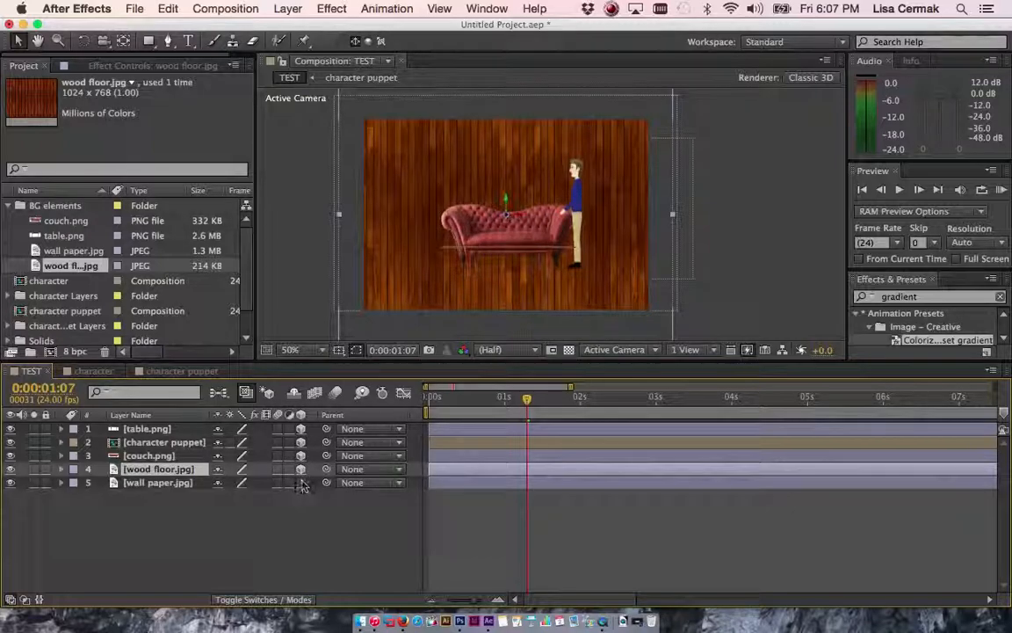
{"action": "left_click", "coordinate": [309, 546]}
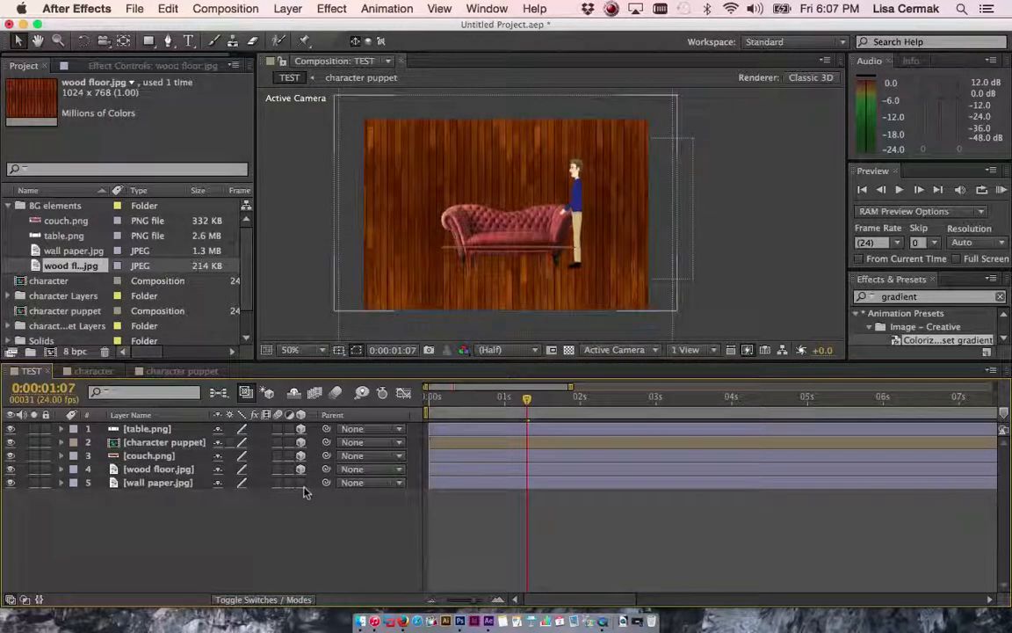
- Expand the wood floor layer's Transform properties
{"action": "left_click", "coordinate": [159, 469]}
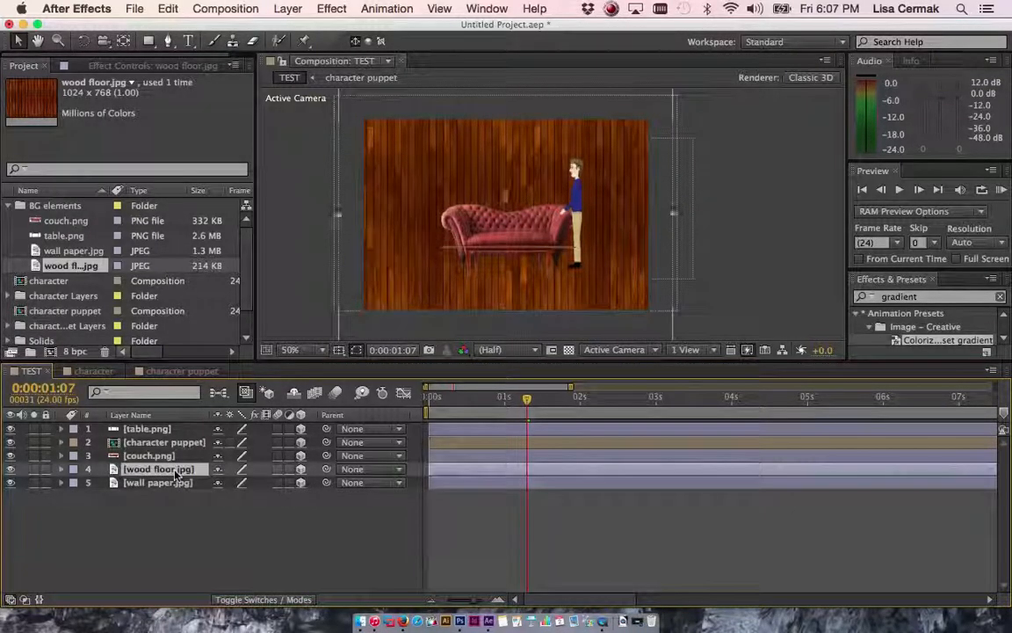
{"action": "left_click", "coordinate": [61, 470]}
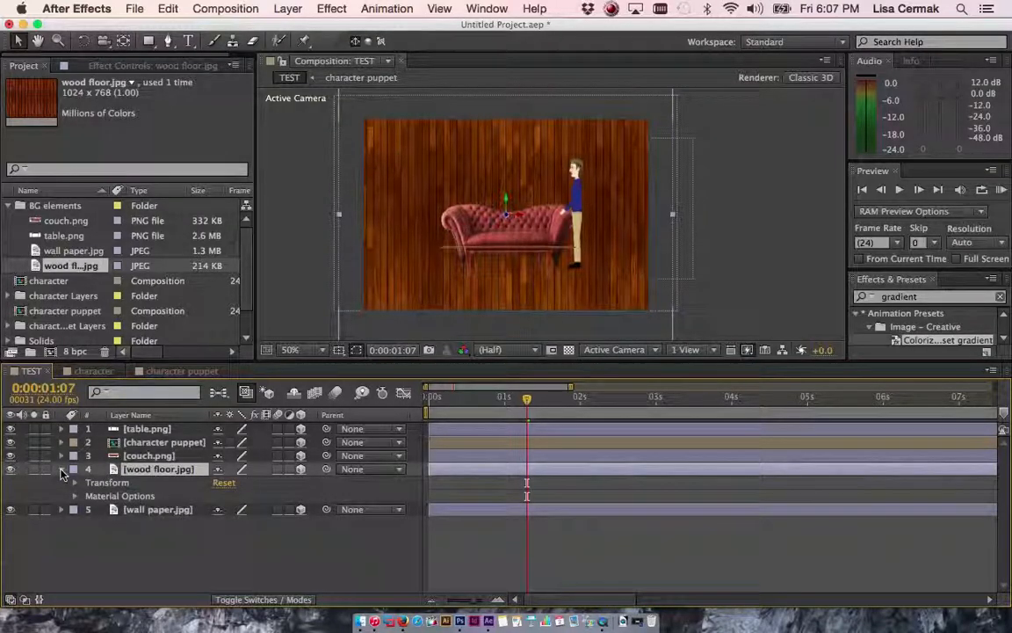
{"action": "left_click", "coordinate": [76, 483]}
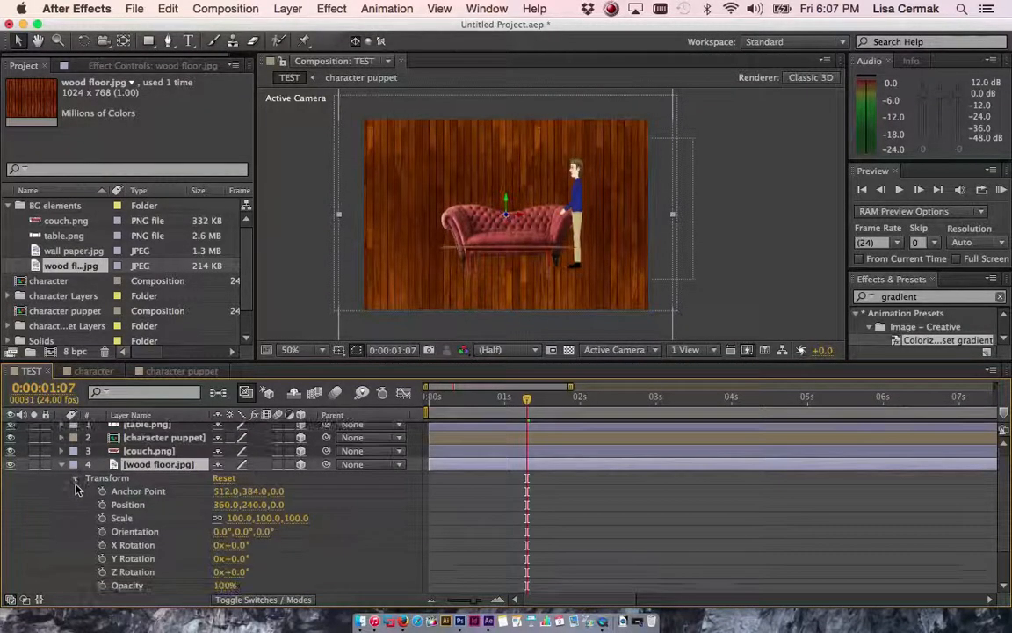
{"action": "scroll", "coordinate": [195, 559], "scroll_direction": "down", "scroll_amount": 2}
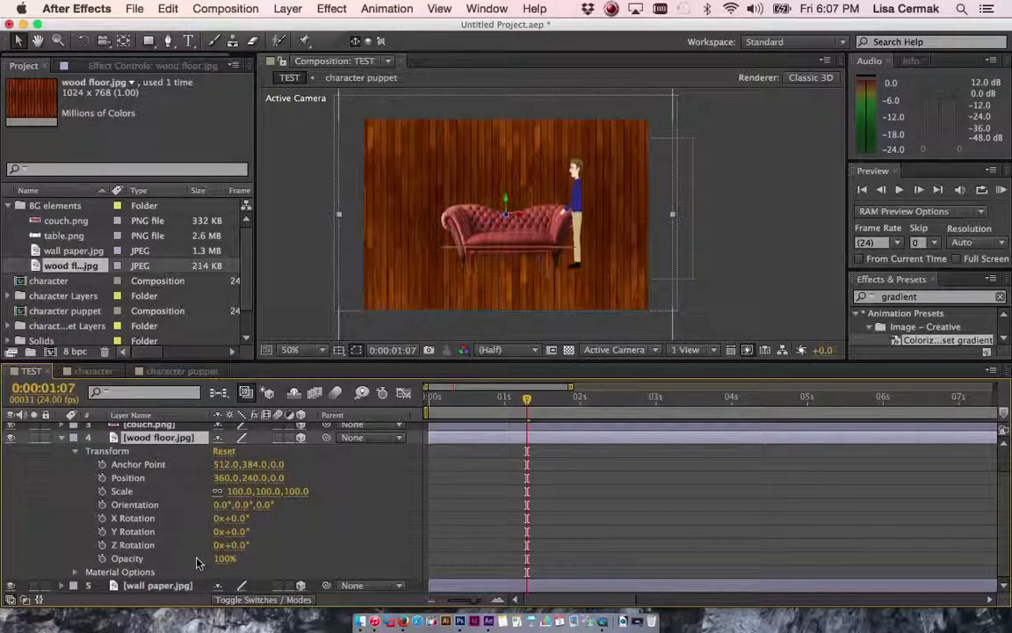
{"action": "left_click", "coordinate": [132, 556]}
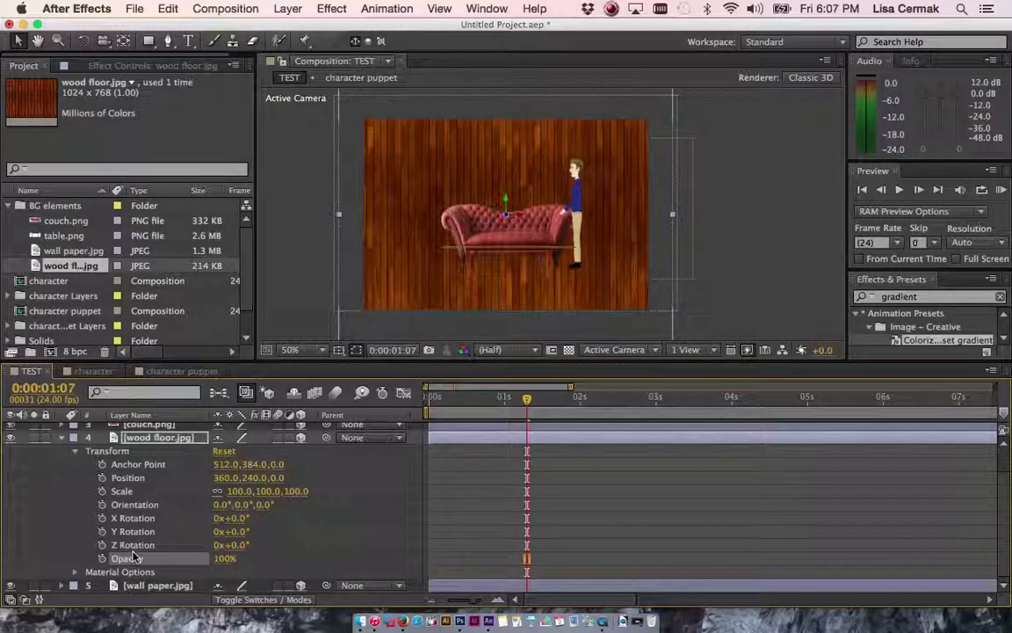
{"action": "left_click", "coordinate": [134, 546]}
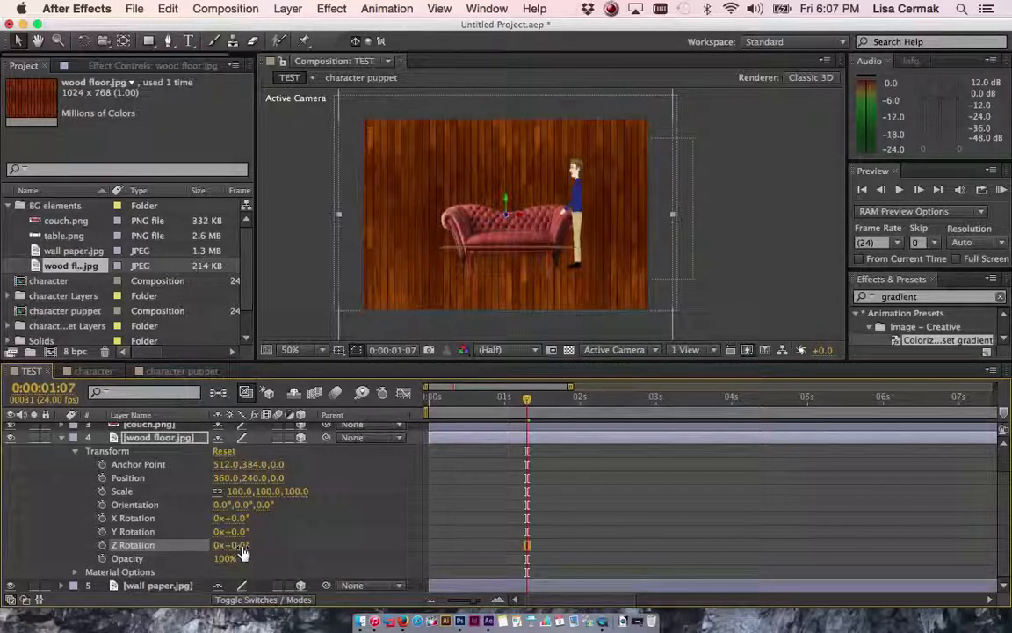
{"action": "mouse_move", "coordinate": [242, 545]}
{"action": "left_mouse_down"}
{"action": "mouse_move", "coordinate": [273, 544]}
{"action": "mouse_move", "coordinate": [235, 545]}
{"action": "left_mouse_up"}
{"action": "left_click_drag", "start_coordinate": [235, 531], "coordinate": [200, 525]}
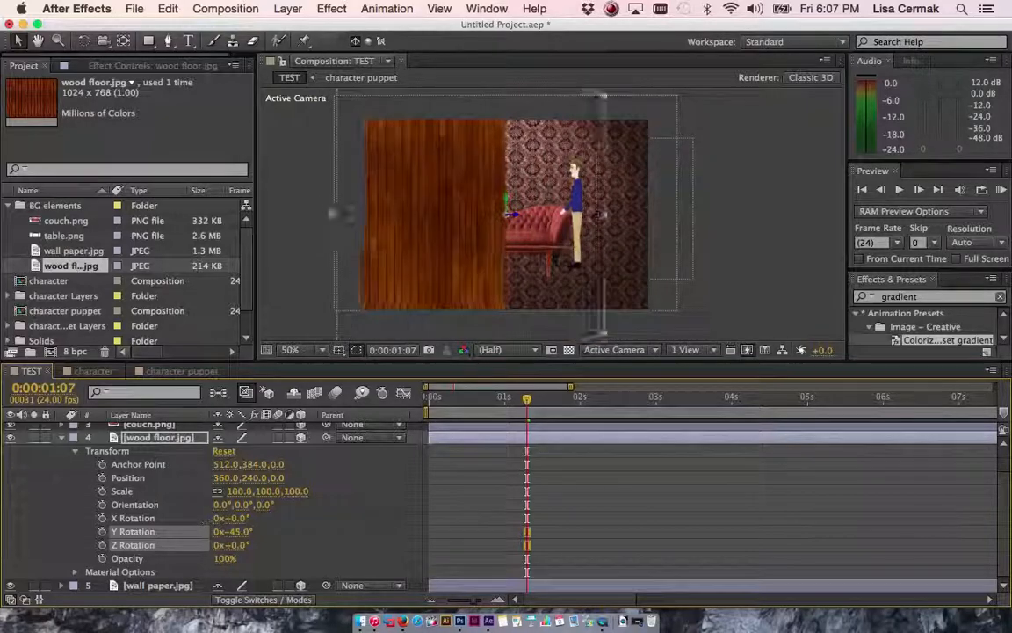
{"action": "key", "text": "super+z"}
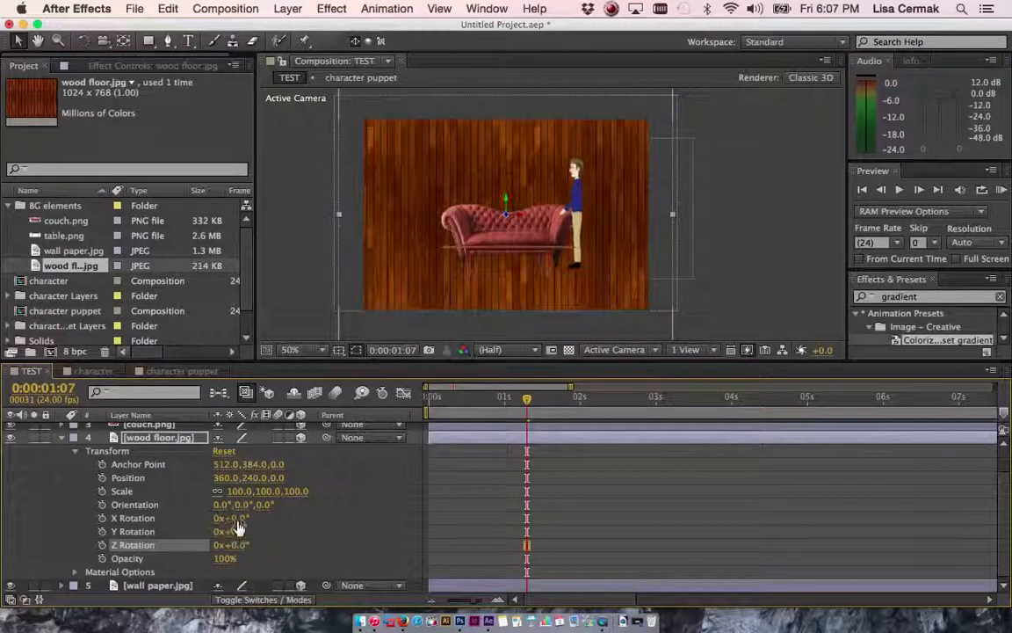
- Tilt the wood floor to an X Rotation of -74°, then move and enlarge it to about 155 by 145% to cover the room's lower part
{"action": "left_click_drag", "start_coordinate": [233, 518], "coordinate": [147, 481]}
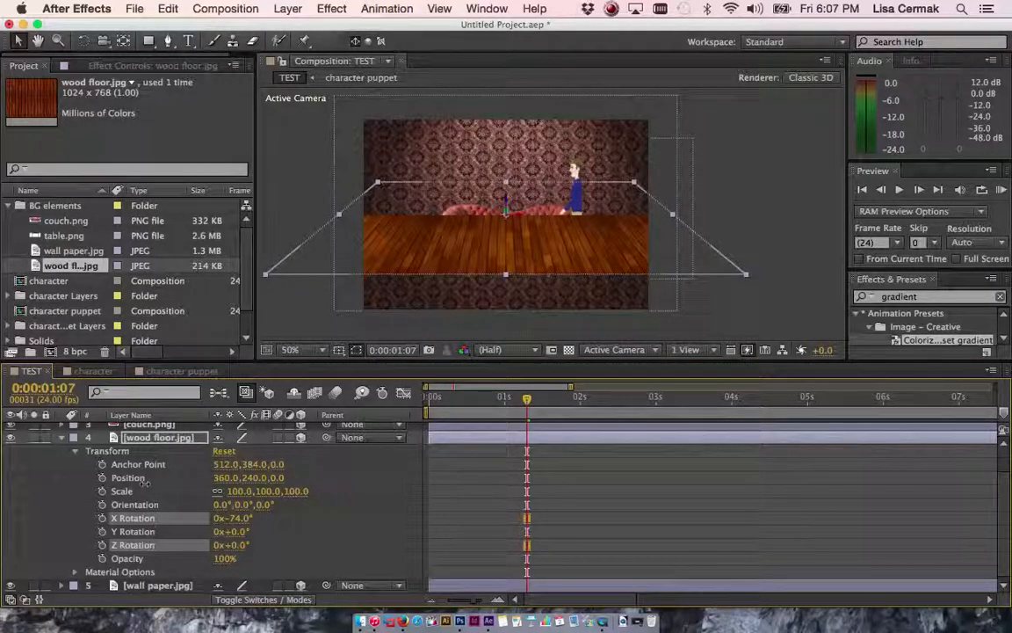
{"action": "left_click_drag", "start_coordinate": [475, 269], "coordinate": [457, 329]}
{"action": "left_click_drag", "start_coordinate": [728, 234], "coordinate": [766, 235]}
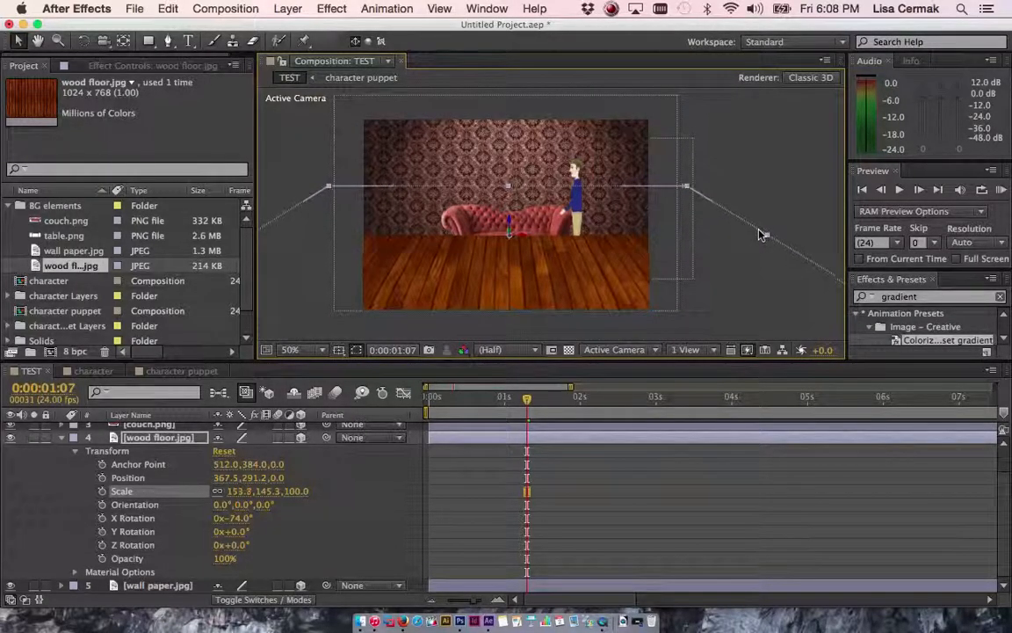
{"action": "left_click_drag", "start_coordinate": [598, 275], "coordinate": [599, 277]}
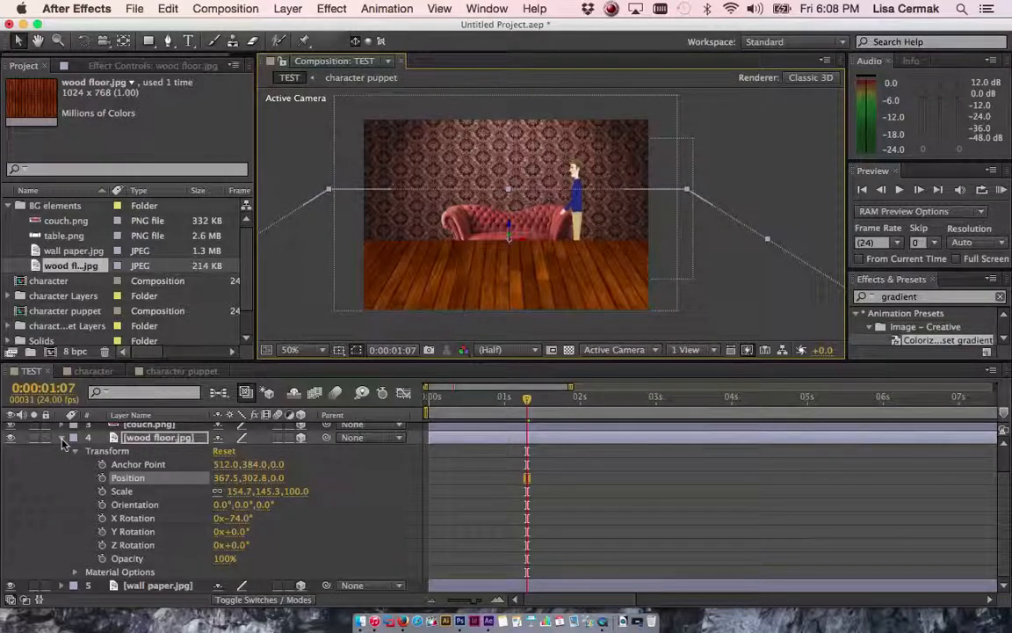
{"action": "left_click", "coordinate": [63, 439]}
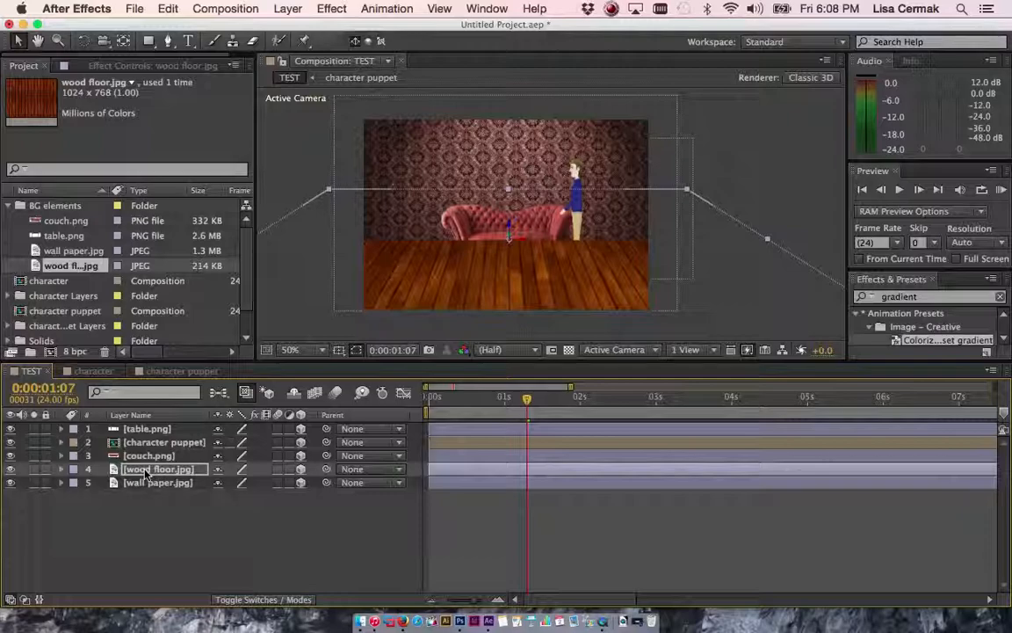
{"action": "mouse_move", "coordinate": [531, 270]}
{"action": "left_mouse_down"}
{"action": "mouse_move", "coordinate": [533, 246]}
{"action": "mouse_move", "coordinate": [527, 268]}
{"action": "left_mouse_up"}
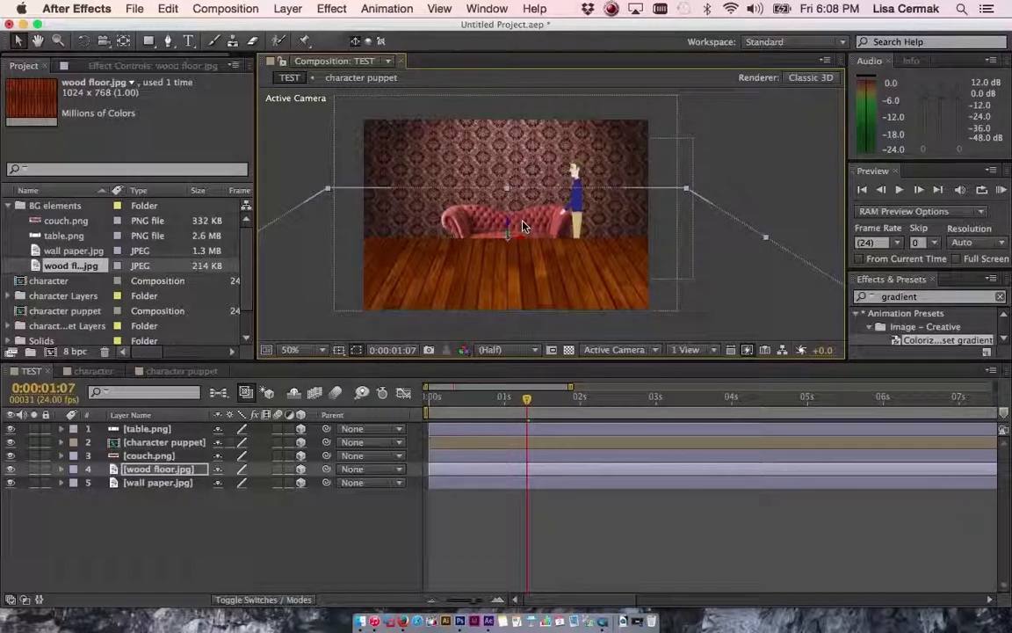
- View the composition from the top at 33.3% magnification and shift the wood floor slightly in depth
{"action": "left_click", "coordinate": [657, 352]}
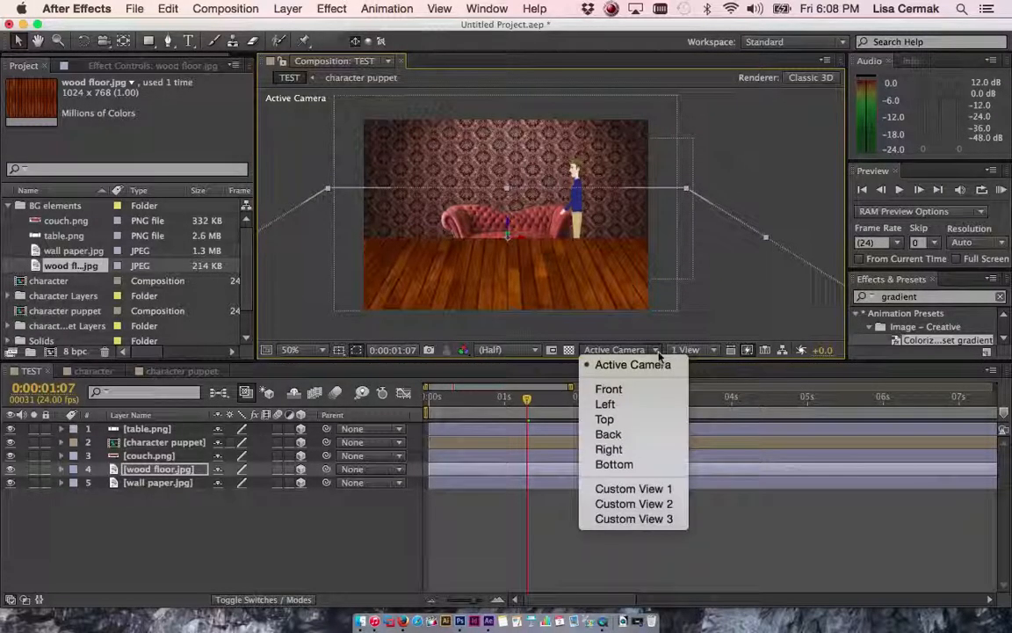
{"action": "left_click", "coordinate": [646, 423]}
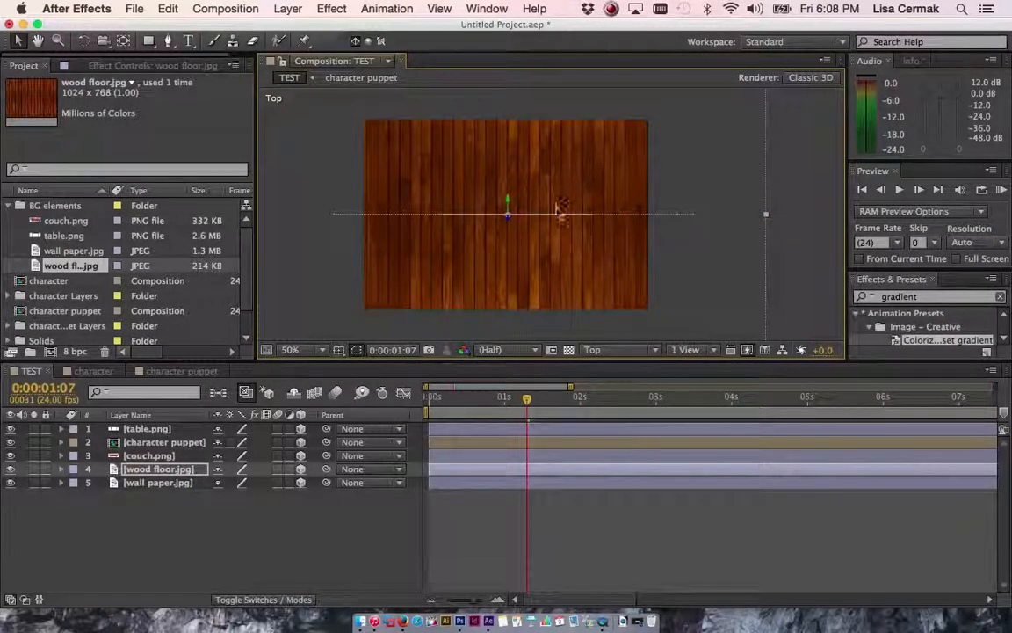
{"action": "key", "text": "space"}
{"action": "mouse_move", "coordinate": [492, 254]}
{"action": "left_mouse_down"}
{"action": "mouse_move", "coordinate": [512, 239]}
{"action": "mouse_move", "coordinate": [496, 247]}
{"action": "left_mouse_up"}
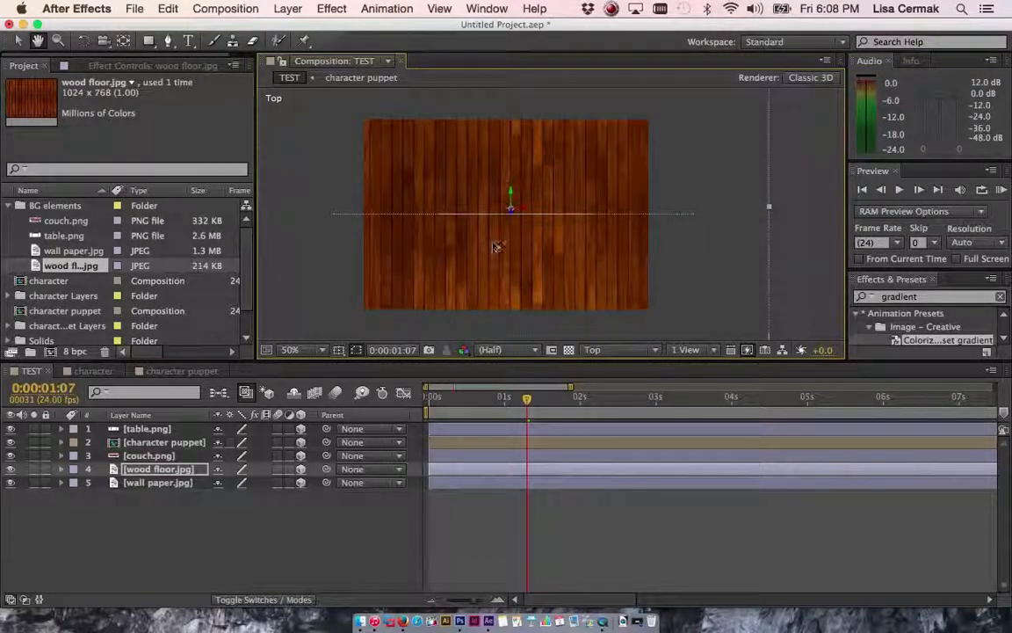
{"action": "left_click", "coordinate": [320, 352]}
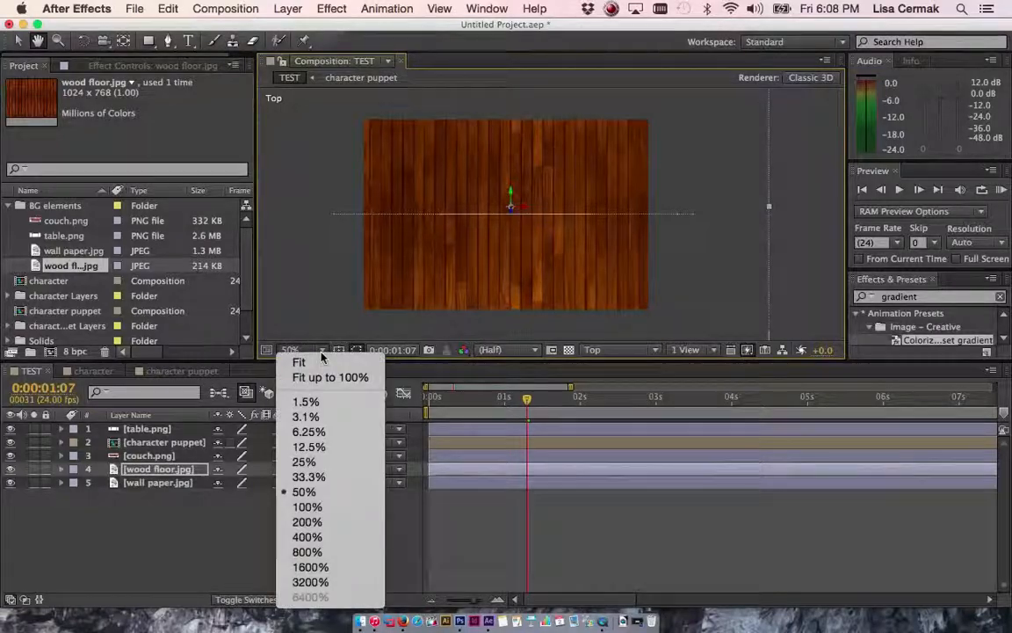
{"action": "left_click", "coordinate": [312, 477]}
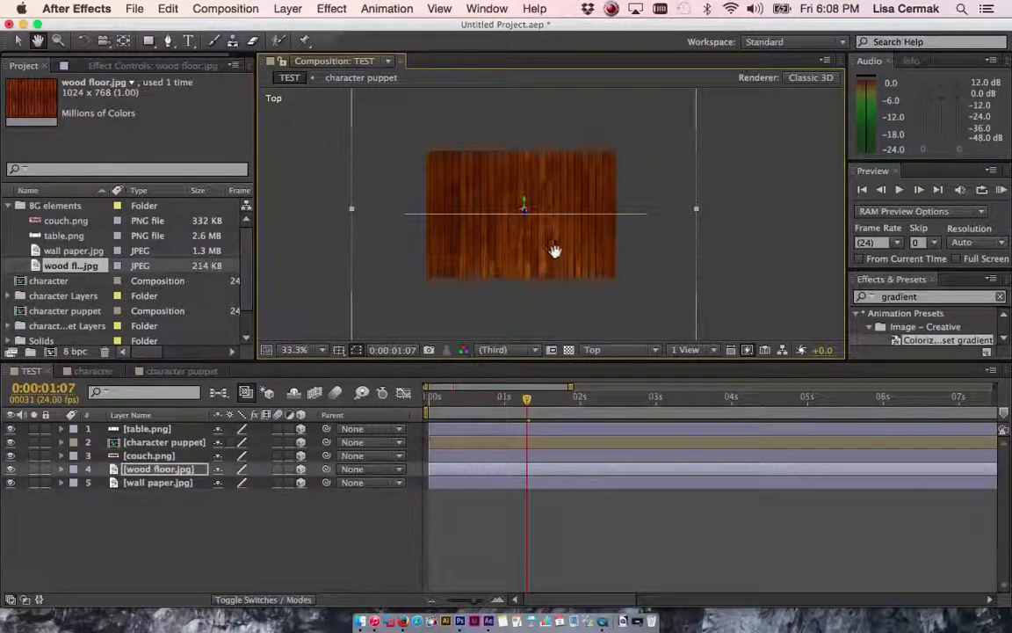
{"action": "left_click", "coordinate": [17, 40]}
{"action": "left_click_drag", "start_coordinate": [525, 220], "coordinate": [540, 266]}
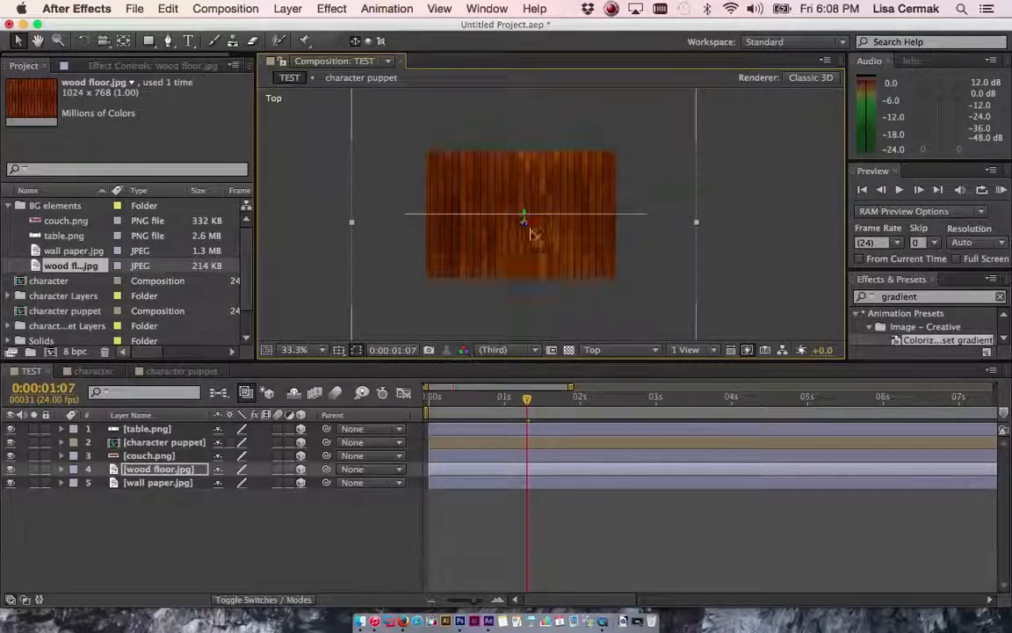
- Show two views side by side, with the top view beside the Active Camera view
{"action": "left_click", "coordinate": [148, 456]}
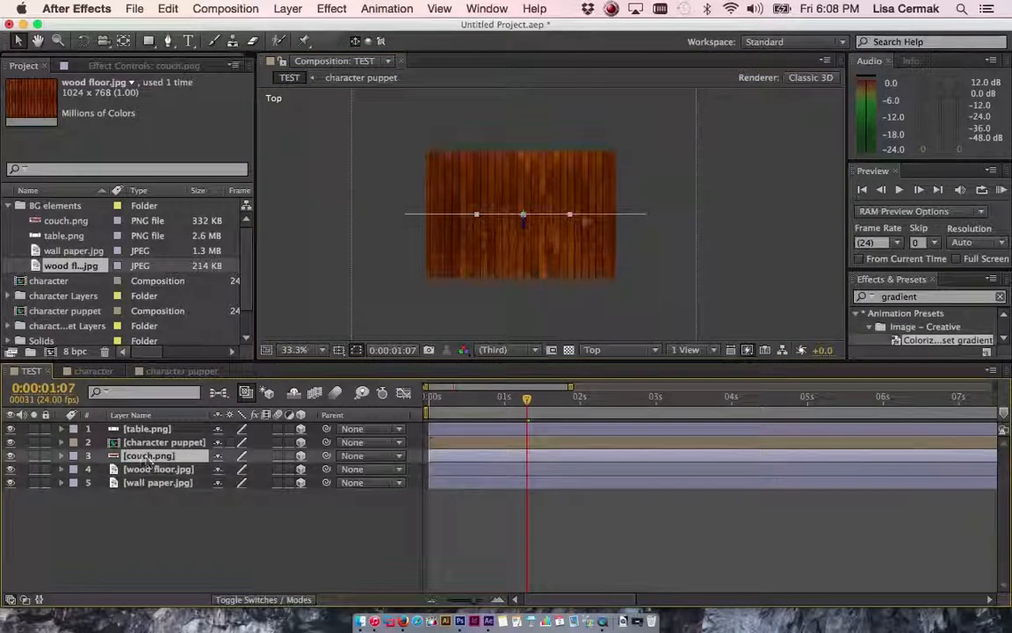
{"action": "left_click", "coordinate": [714, 351]}
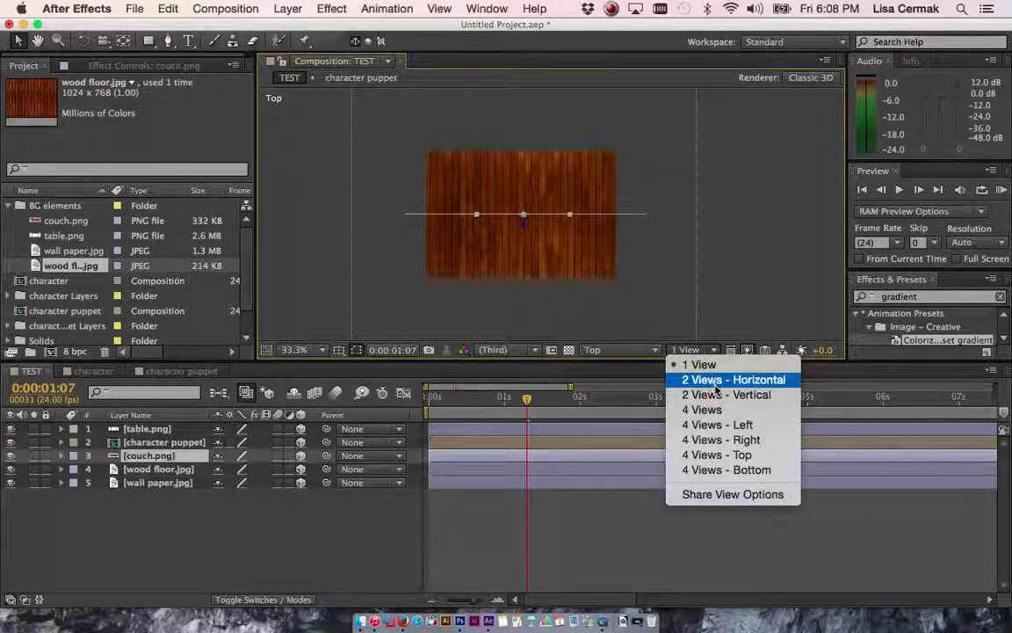
{"action": "left_click", "coordinate": [717, 380]}
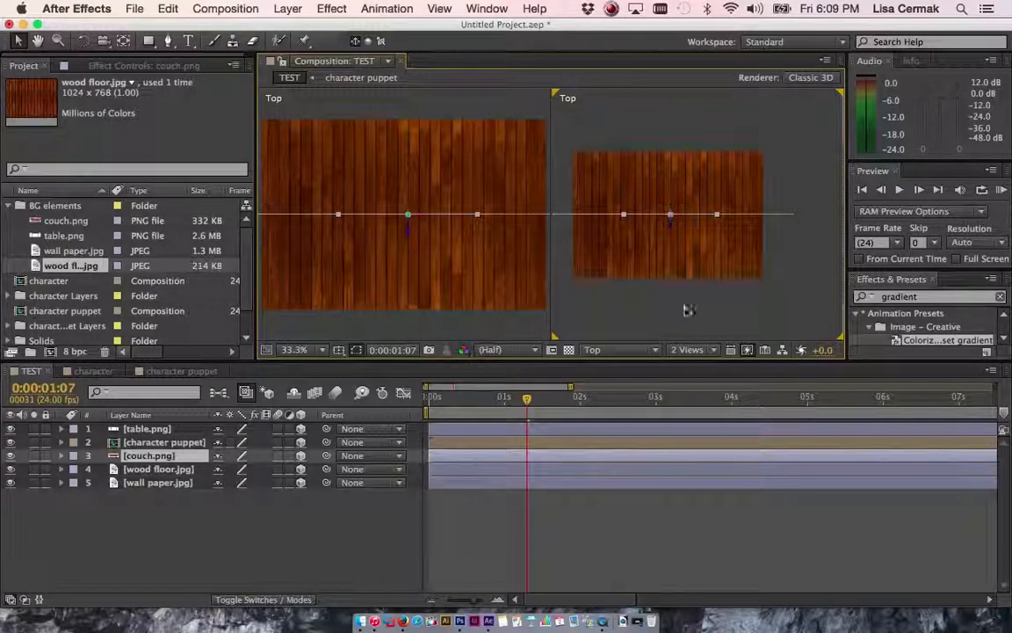
{"action": "left_click", "coordinate": [687, 275]}
{"action": "key", "text": "space"}
{"action": "mouse_move", "coordinate": [685, 308]}
{"action": "left_mouse_down"}
{"action": "mouse_move", "coordinate": [802, 276]}
{"action": "mouse_move", "coordinate": [693, 306]}
{"action": "left_mouse_up"}
{"action": "left_click", "coordinate": [652, 350]}
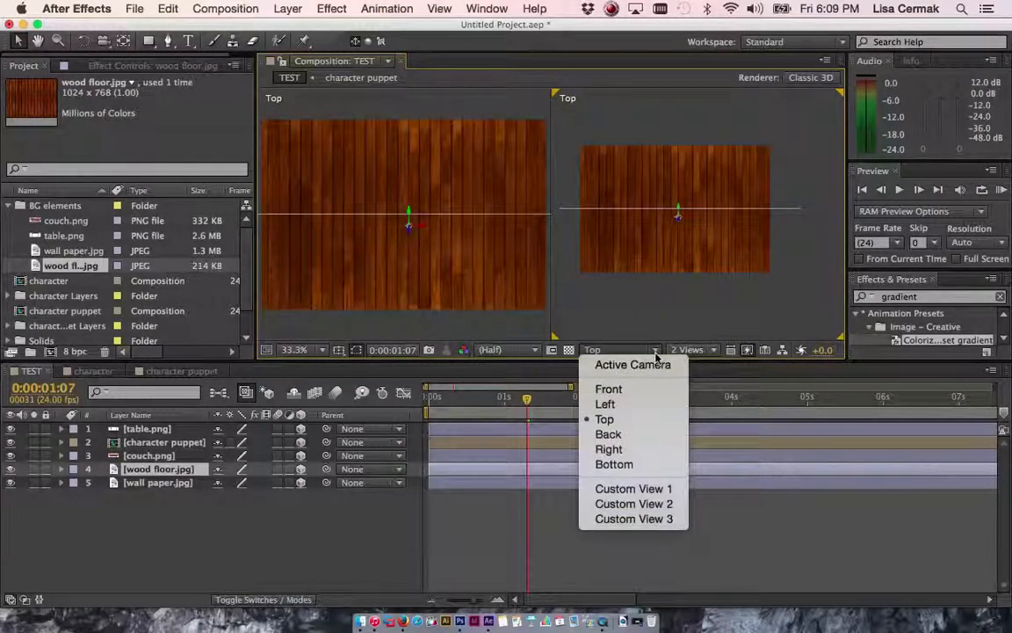
{"action": "left_click", "coordinate": [657, 366]}
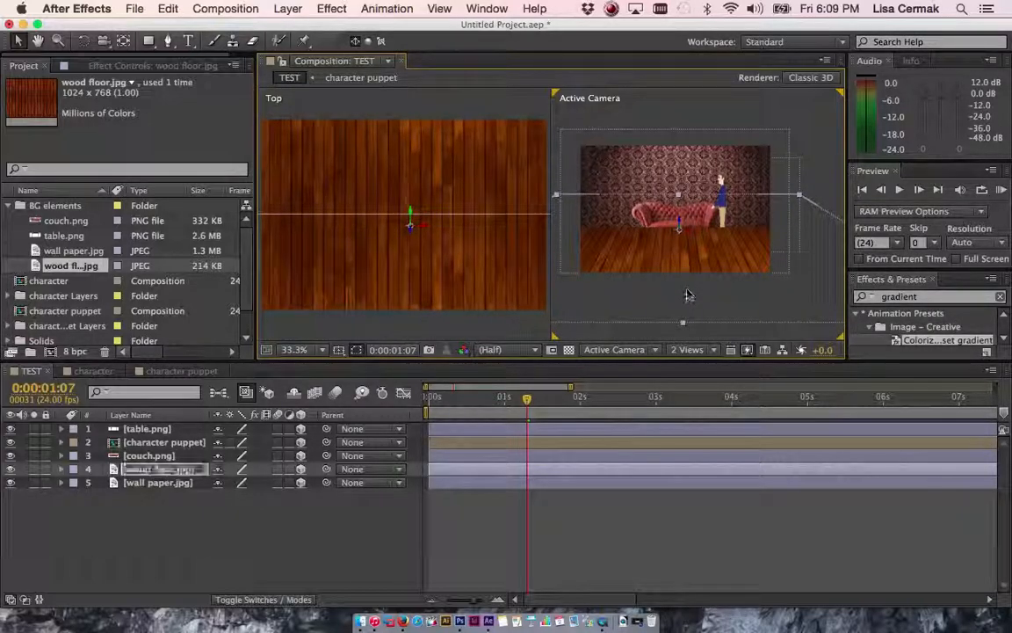
- In the top view, move the wood floor slightly back in depth and bring the couch forward off the wallpaper
{"action": "left_click_drag", "start_coordinate": [411, 218], "coordinate": [414, 188]}
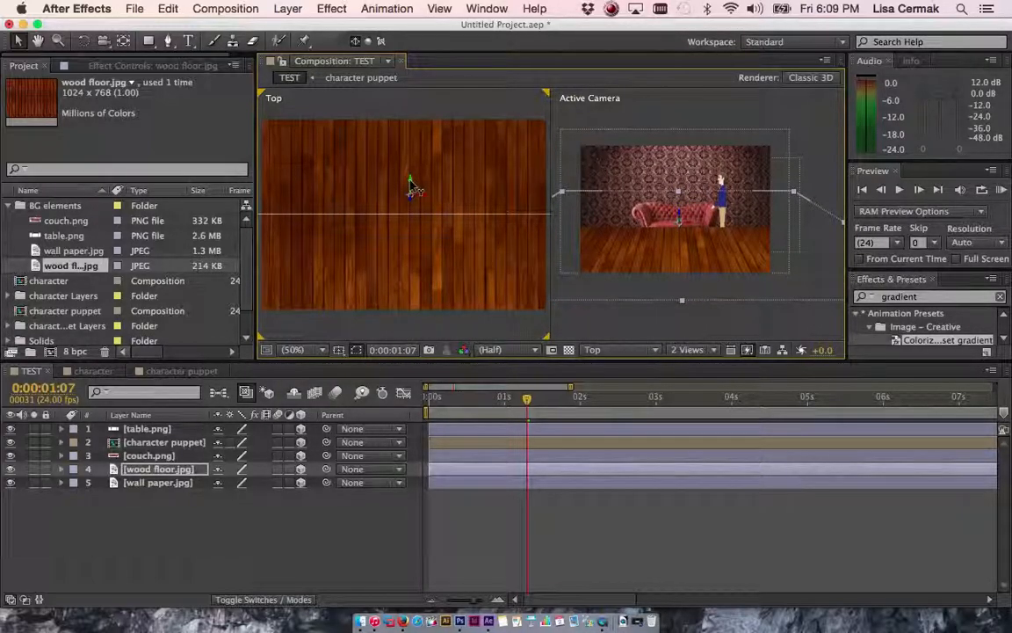
{"action": "left_click", "coordinate": [150, 456]}
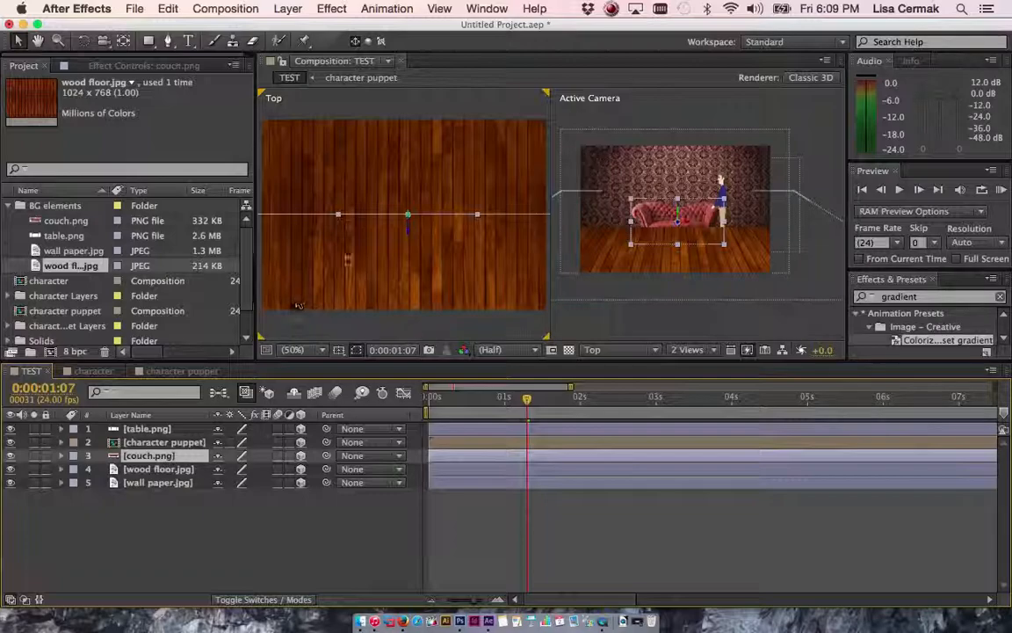
{"action": "left_click_drag", "start_coordinate": [409, 228], "coordinate": [419, 327]}
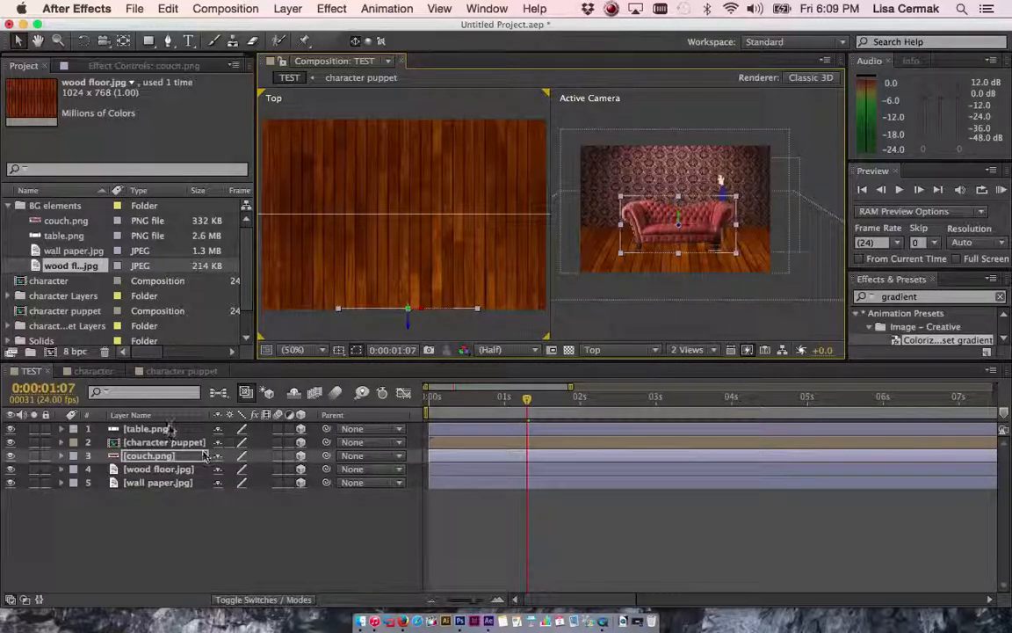
- In the top view, bring the table well in front of the couch and the character puppet forward between them
{"action": "left_click", "coordinate": [147, 428]}
{"action": "left_click_drag", "start_coordinate": [406, 236], "coordinate": [421, 454]}
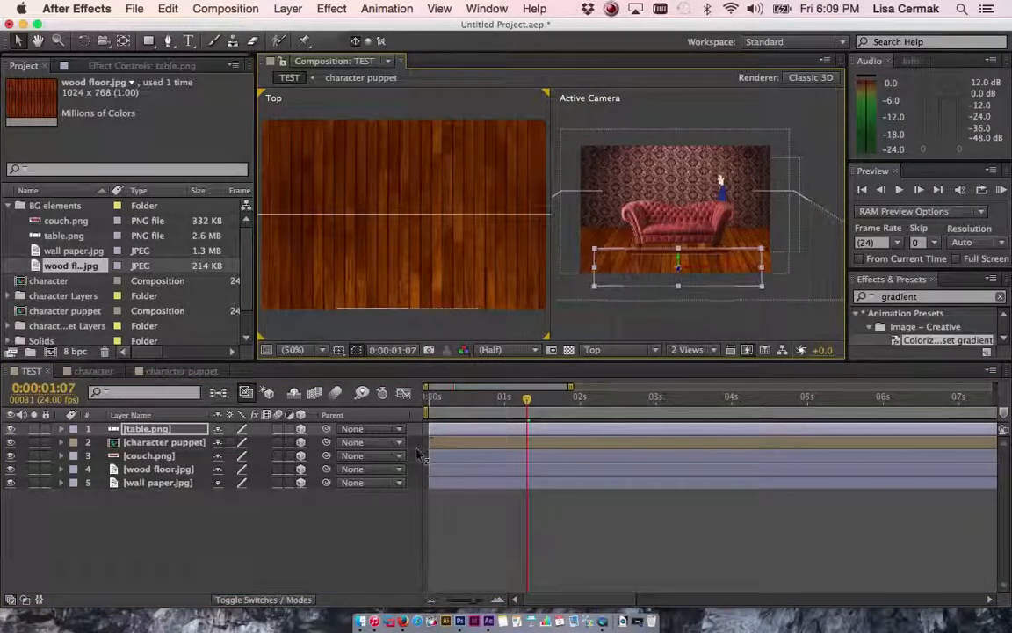
{"action": "left_click", "coordinate": [177, 444]}
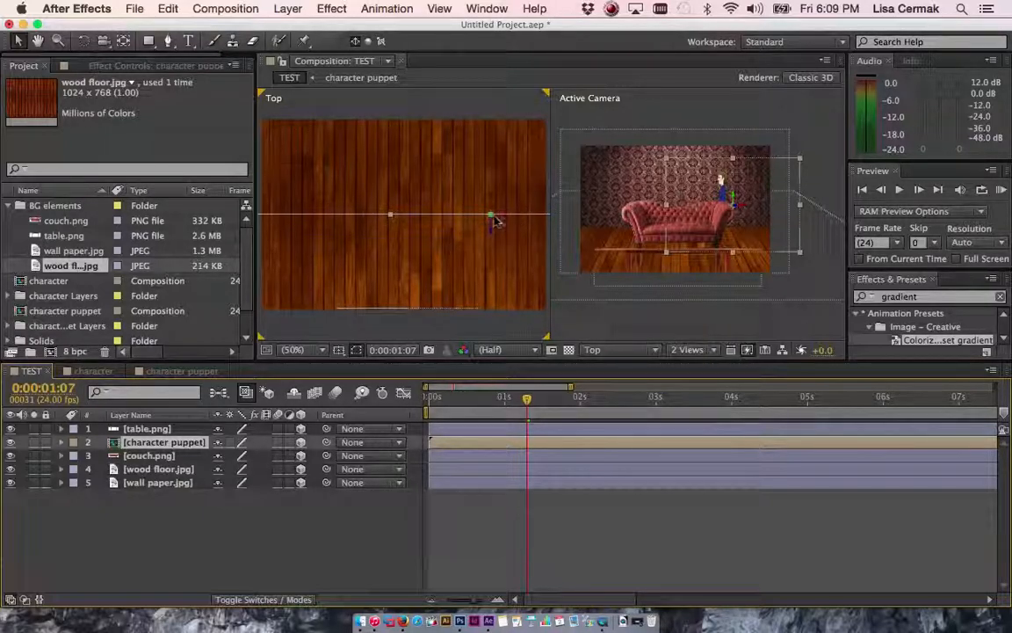
{"action": "left_click_drag", "start_coordinate": [494, 237], "coordinate": [521, 371]}
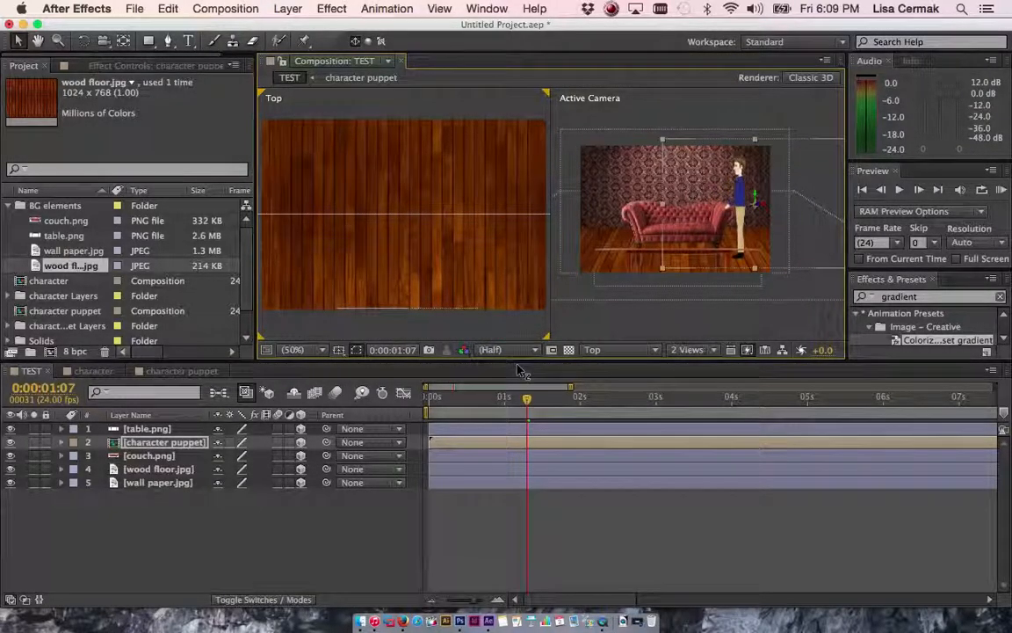
- Lower the character puppet slightly so it stands further down on the wood floor beside the couch
{"action": "key", "text": "h"}
{"action": "left_click_drag", "start_coordinate": [497, 289], "coordinate": [464, 167]}
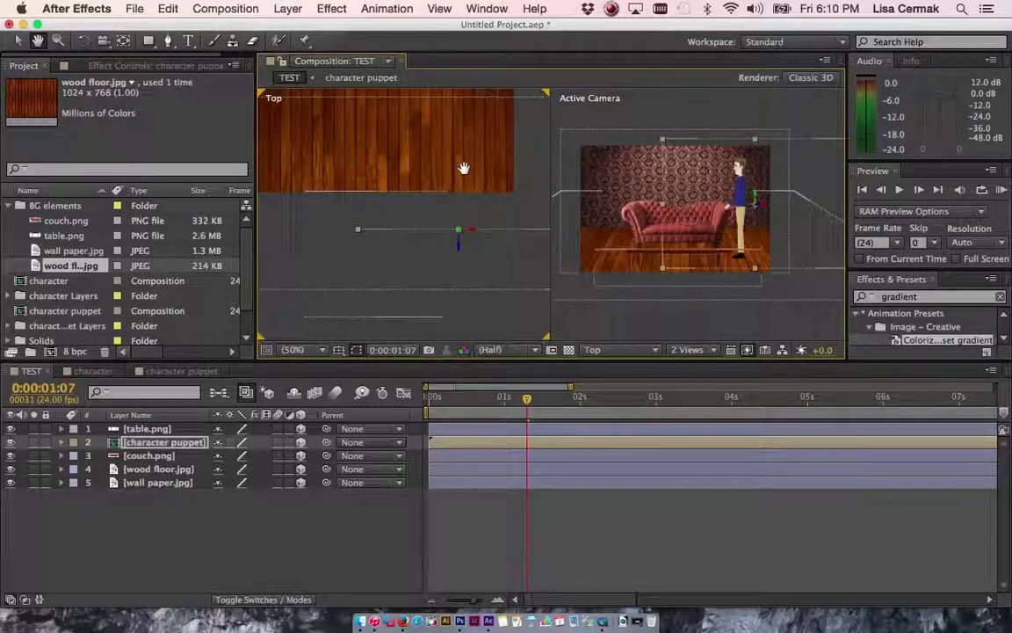
{"action": "key", "text": "v"}
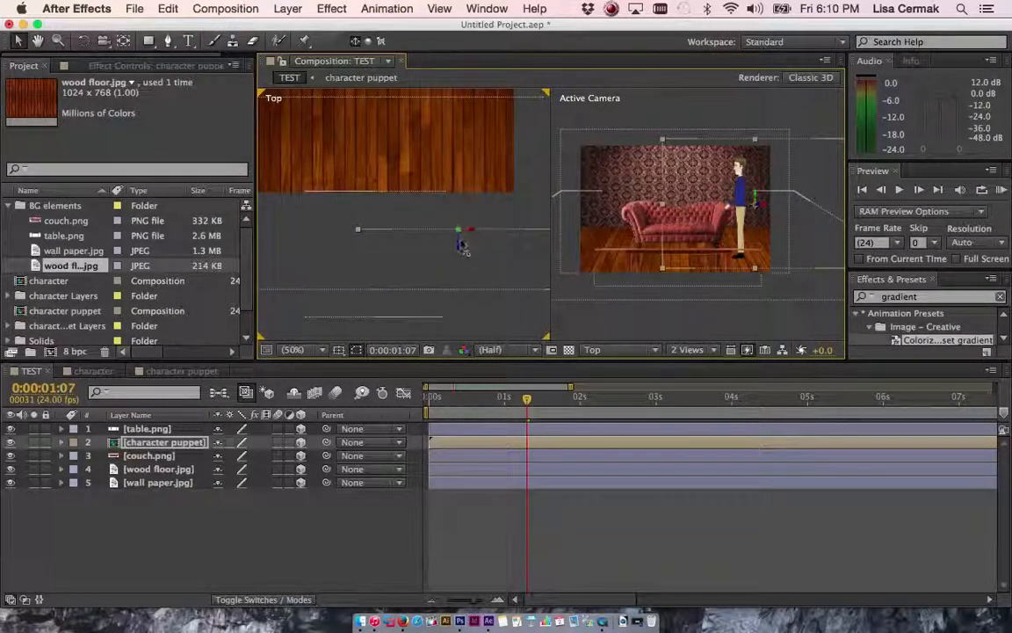
{"action": "left_click_drag", "start_coordinate": [459, 235], "coordinate": [460, 247]}
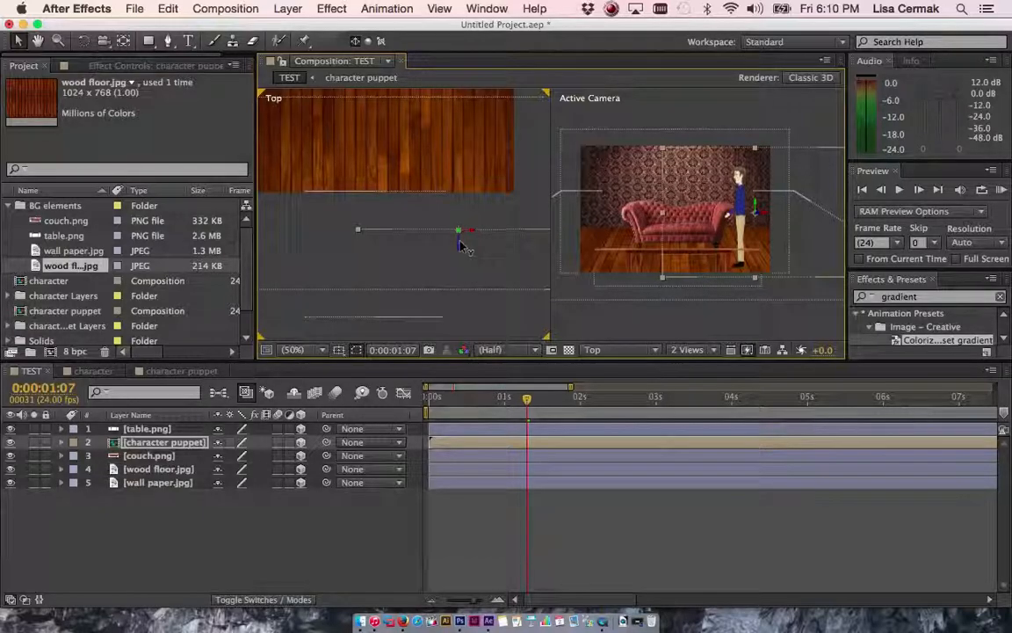
- Move the character puppet sideways in the top view so it stands in front of the couch's middle
{"action": "left_click_drag", "start_coordinate": [474, 237], "coordinate": [426, 239]}
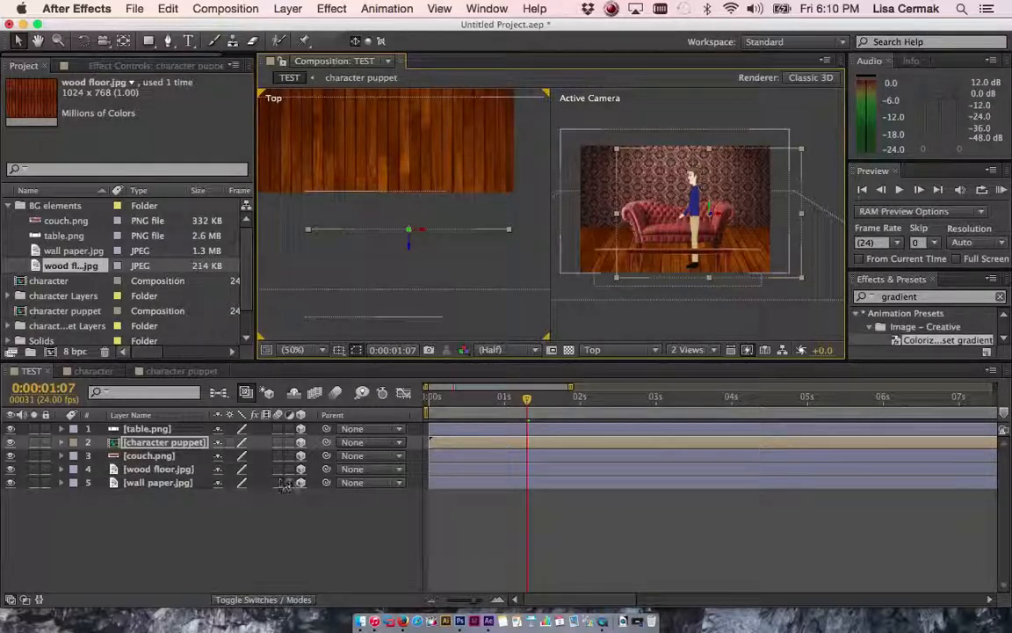
- Return to a single Active Camera view and magnify it to 50%
{"action": "left_click", "coordinate": [690, 350]}
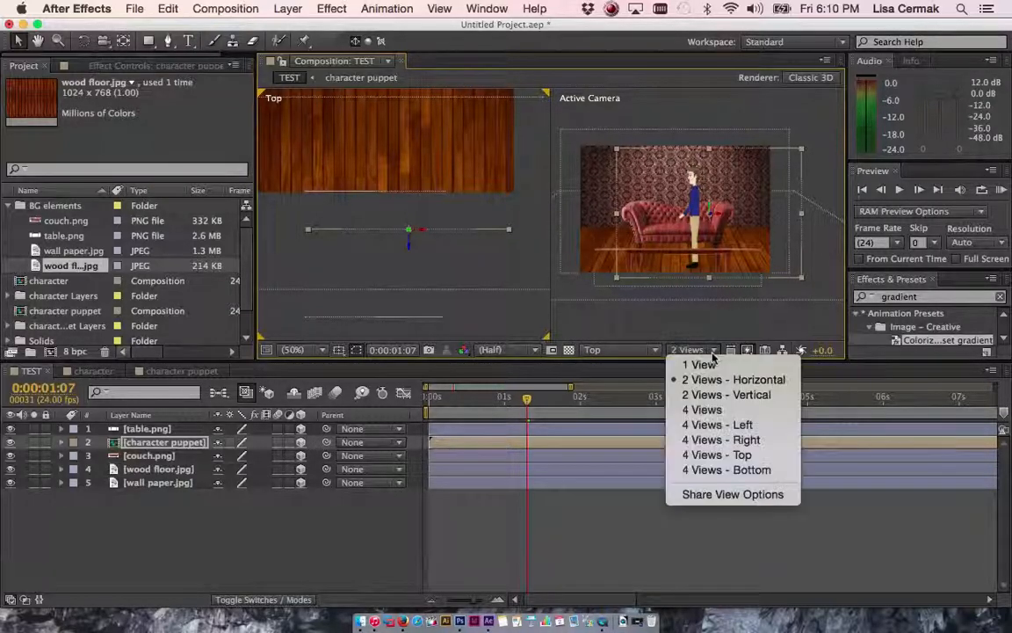
{"action": "left_click", "coordinate": [713, 367]}
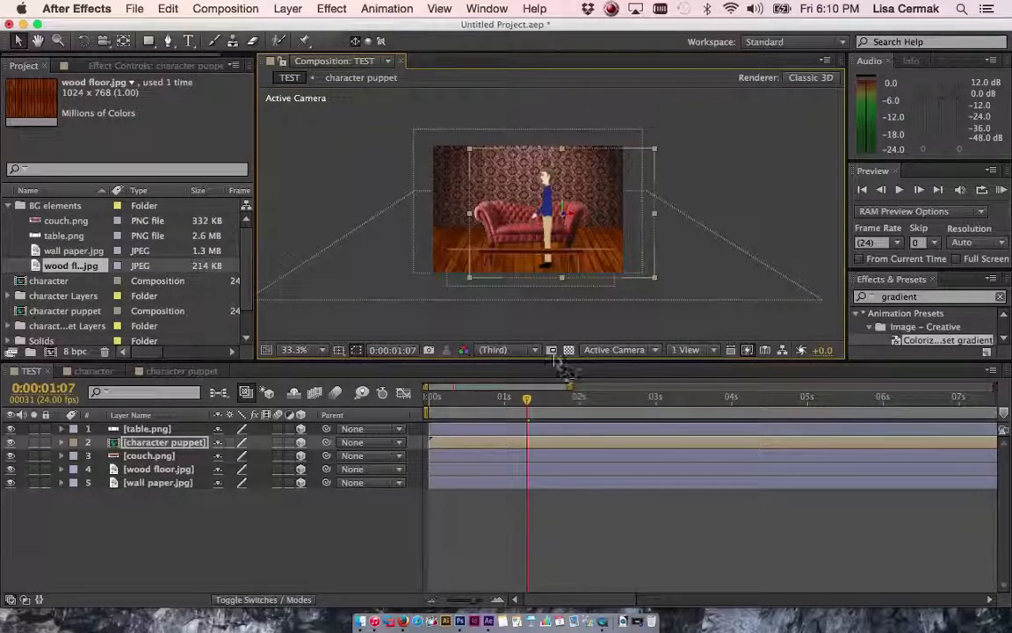
{"action": "left_click", "coordinate": [296, 349]}
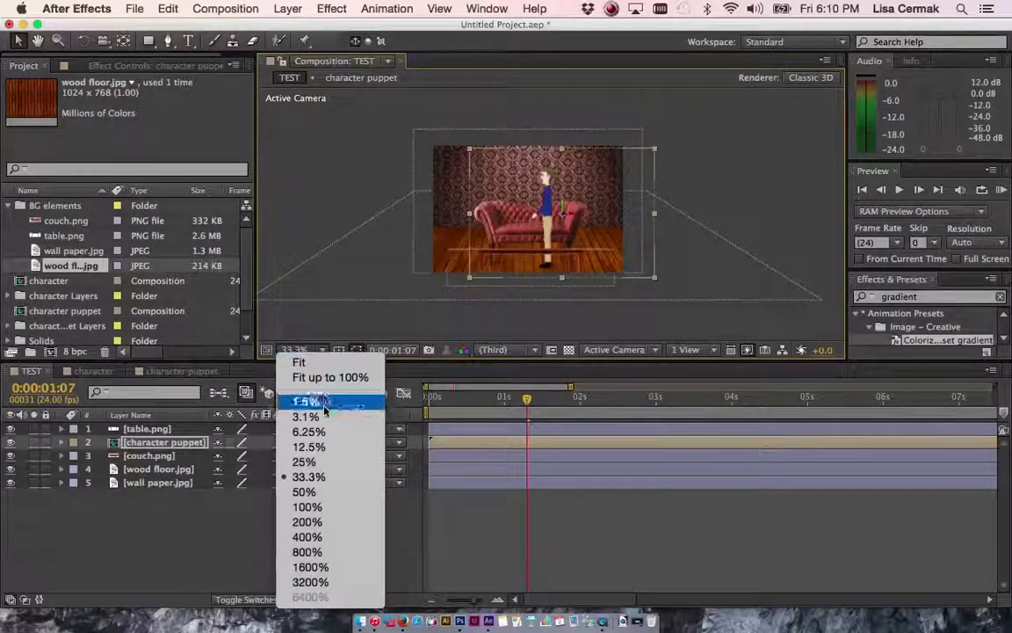
{"action": "left_click", "coordinate": [304, 492]}
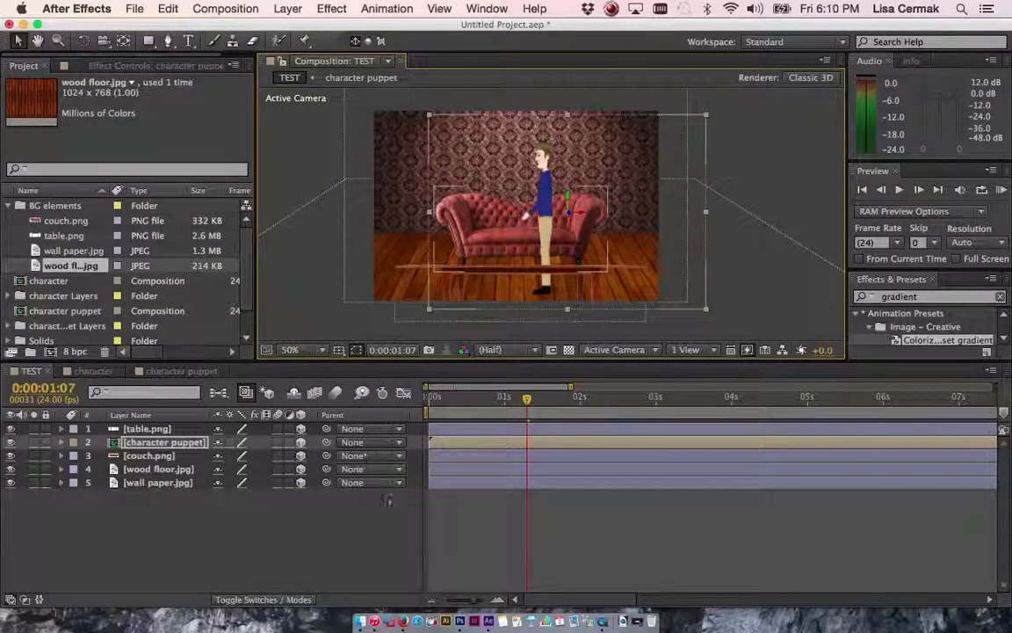
- Deselect the character puppet layer and play a preview of the TEST composition from its first frame, stopping after a few seconds
{"action": "left_click", "coordinate": [368, 588]}
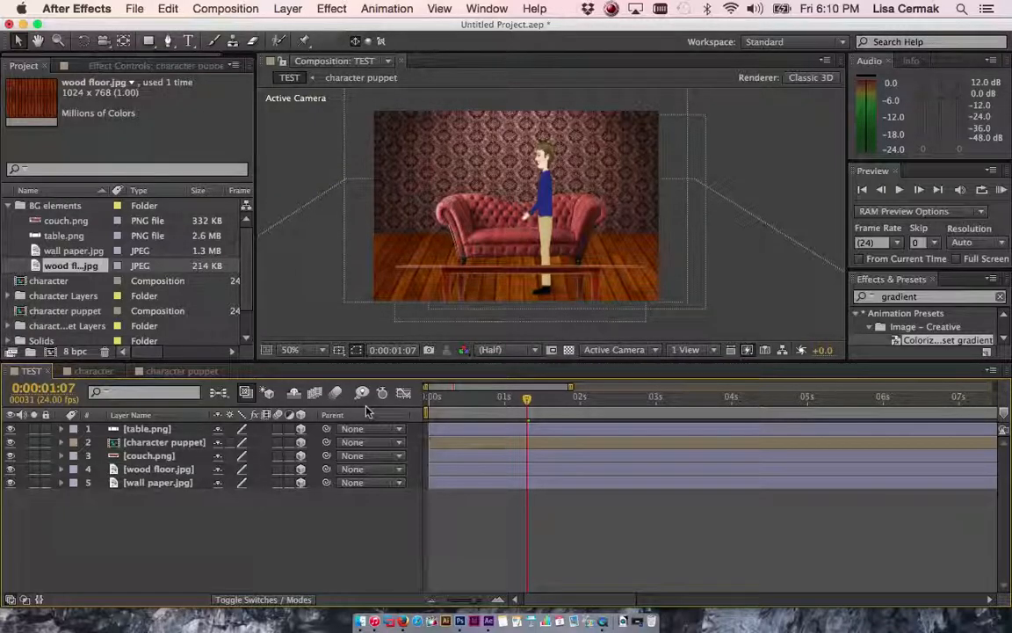
{"action": "left_click_drag", "start_coordinate": [479, 397], "coordinate": [385, 405]}
{"action": "key", "text": "space"}
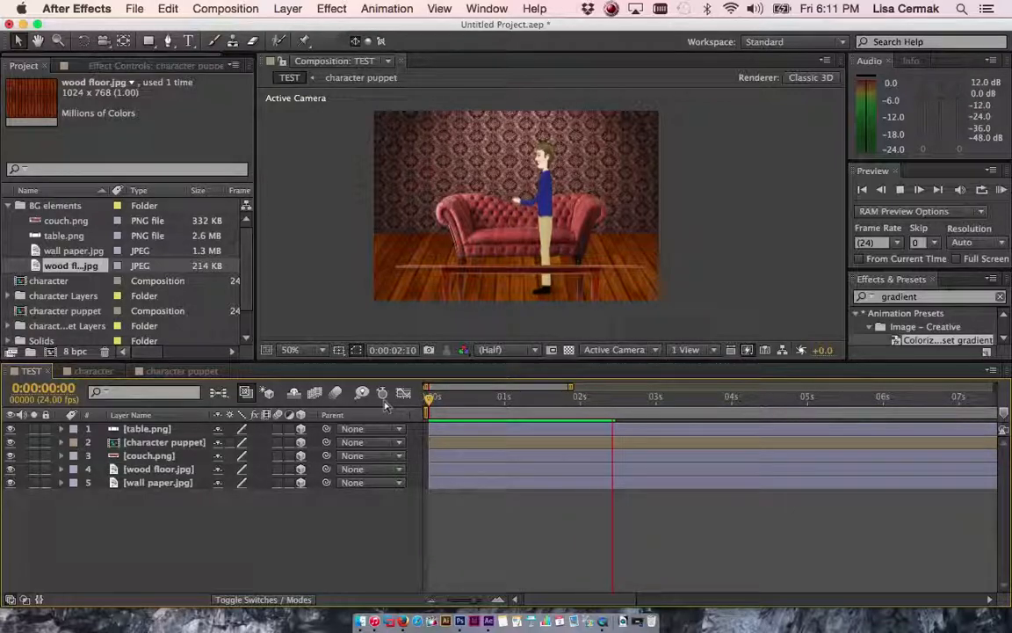
{"action": "key", "text": "space"}
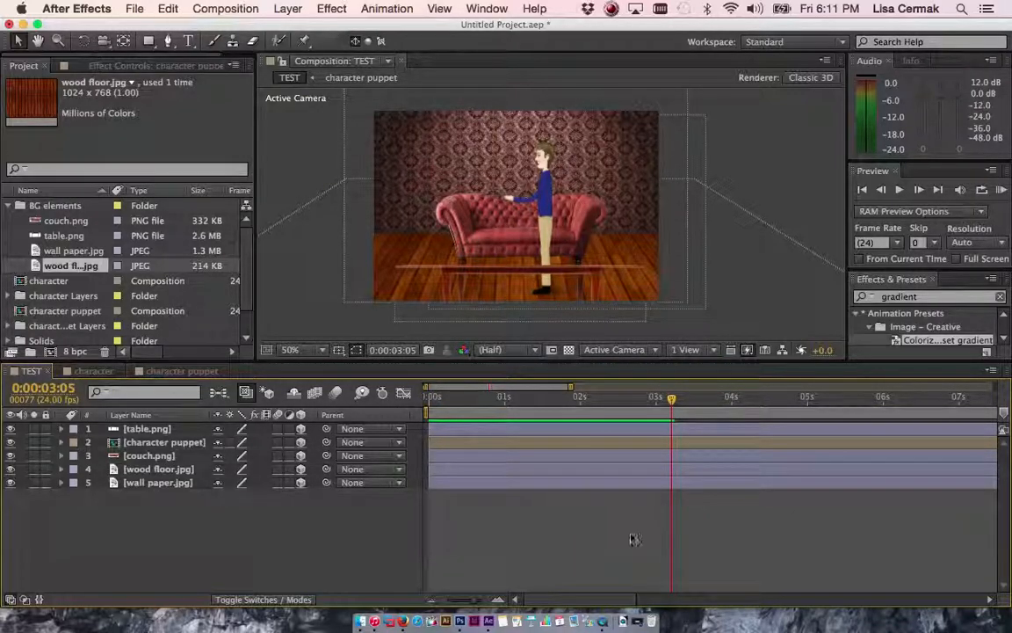
{"action": "left_click", "coordinate": [607, 621]}
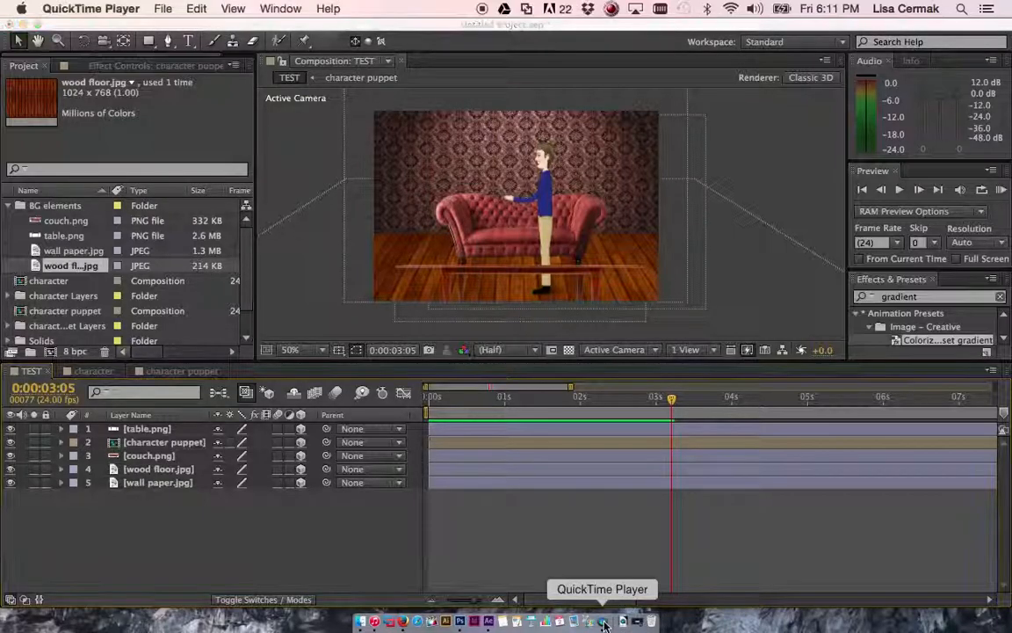